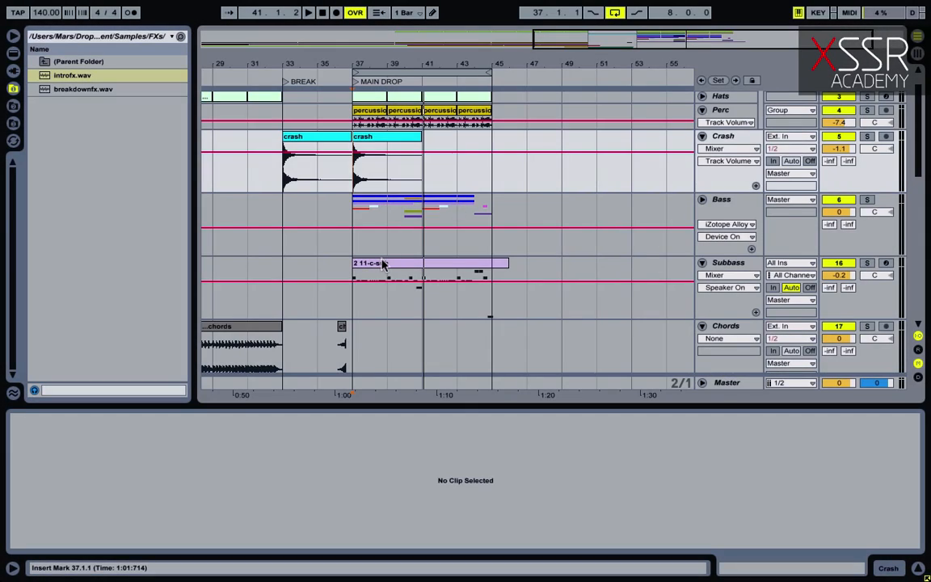
Step: Duplicate the main drop section from bars 37–45, Drums through Subbass tracks, to bars 45–53
{"action": "scroll", "coordinate": [495, 337], "scroll_direction": "up", "scroll_amount": 2}
{"action": "left_click_drag", "start_coordinate": [490, 337], "coordinate": [357, 102]}
{"action": "key", "text": "ctrl+d"}
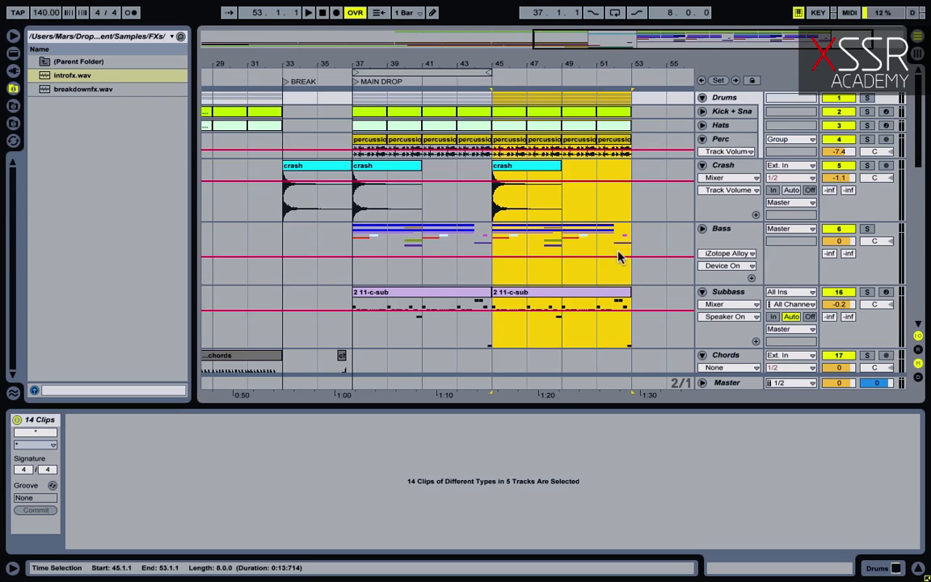
Step: Play back the duplicated drop section from bar 45
{"action": "scroll", "coordinate": [566, 267], "scroll_direction": "down", "scroll_amount": 4}
{"action": "left_click", "coordinate": [506, 276]}
{"action": "scroll", "coordinate": [513, 275], "scroll_direction": "down", "scroll_amount": 1}
{"action": "key", "text": "space"}
{"action": "scroll", "coordinate": [650, 220], "scroll_direction": "down", "scroll_amount": 3}
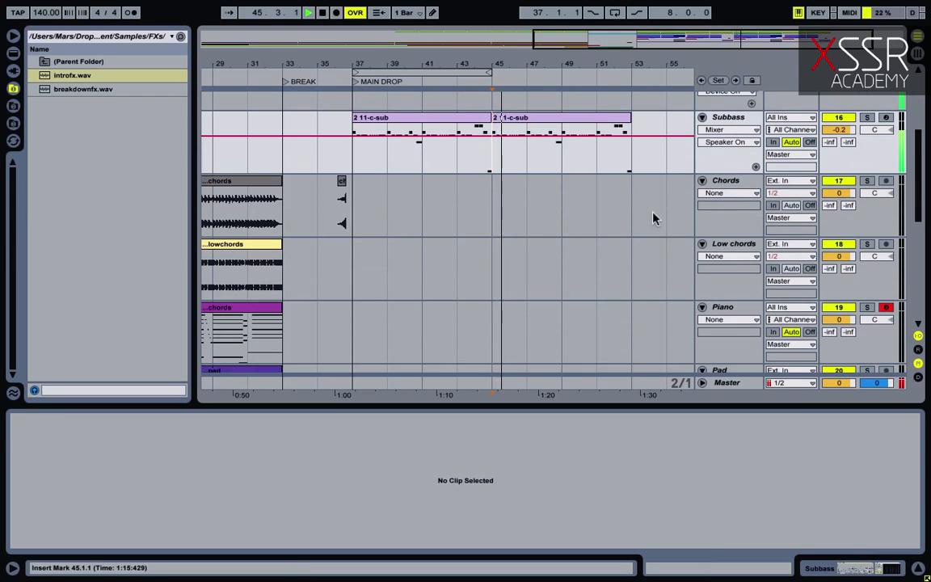
{"action": "scroll", "coordinate": [661, 214], "scroll_direction": "up", "scroll_amount": 3}
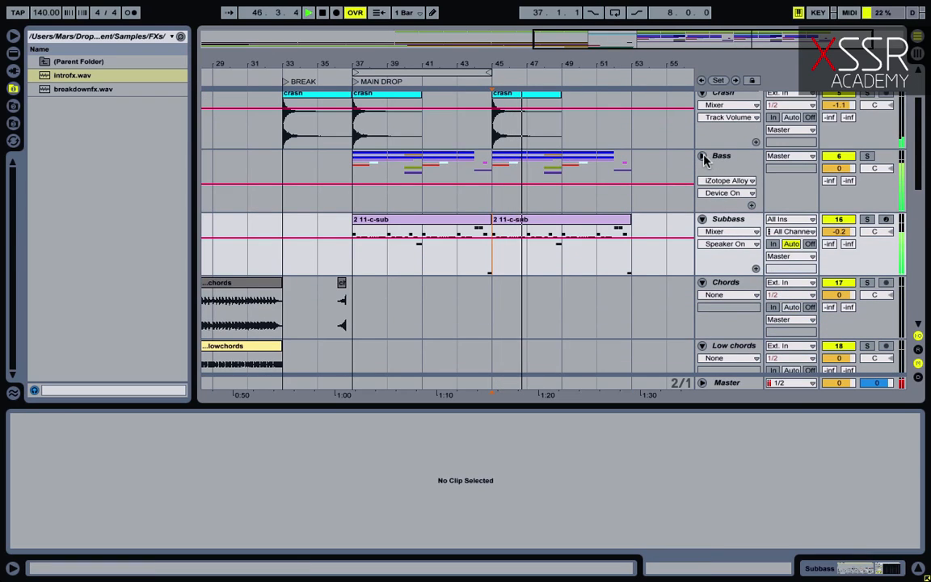
{"action": "key", "text": "space"}
Step: Insert a MIDI track directly below the Bass group and load the Massive synth on it
{"action": "left_click", "coordinate": [739, 164]}
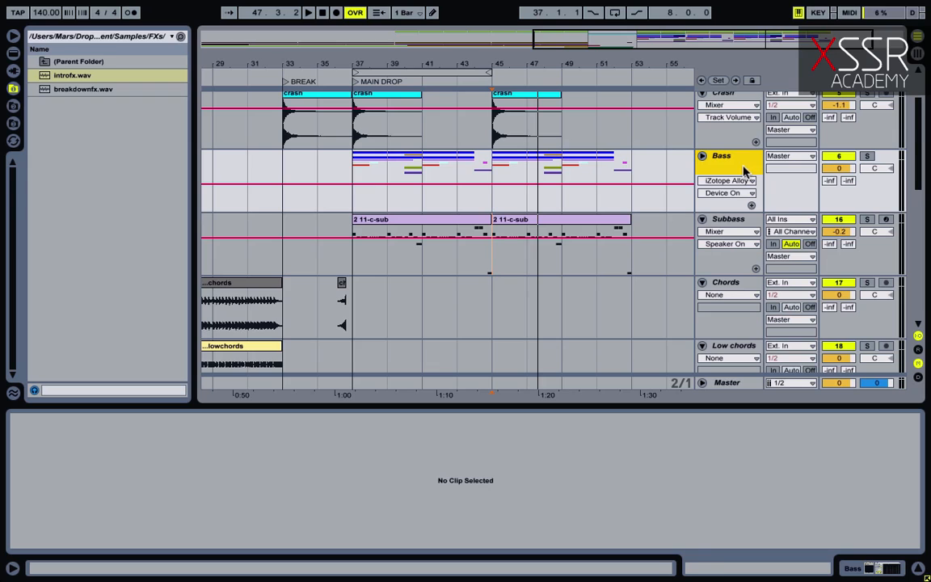
{"action": "key", "text": "ctrl+shift+t"}
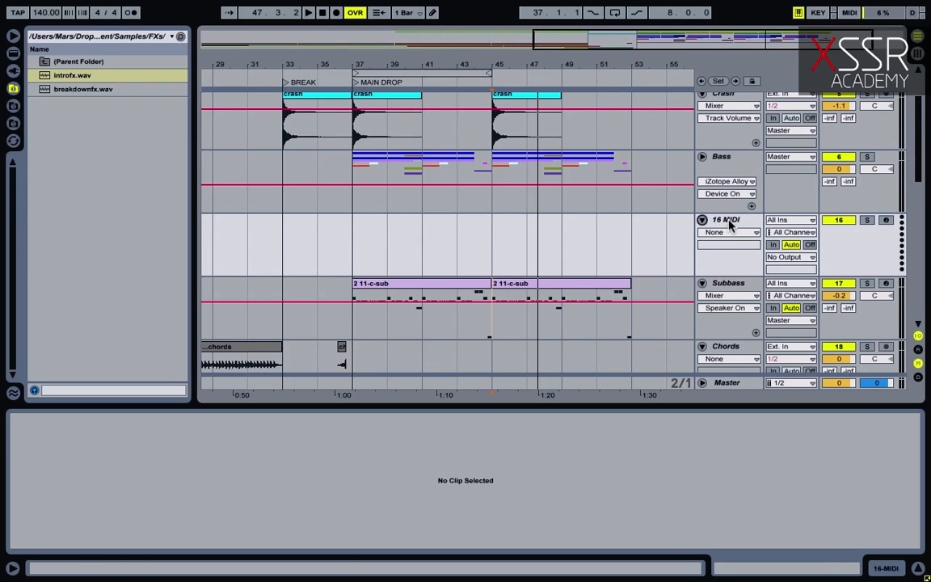
{"action": "left_click", "coordinate": [13, 71]}
{"action": "left_click_drag", "start_coordinate": [84, 277], "coordinate": [520, 239]}
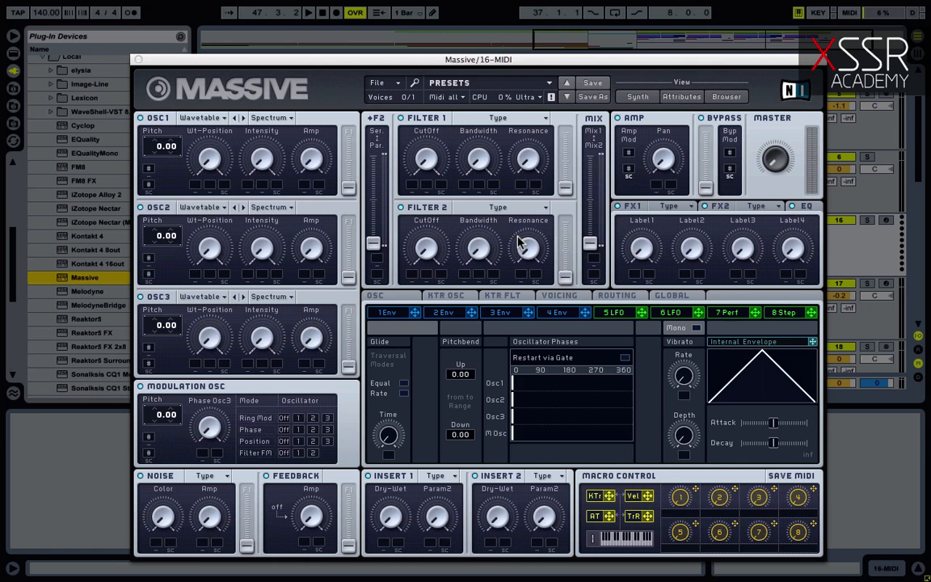
Step: Load the weeeee preset file from the Presets folder into Massive and close the synth window
{"action": "left_click", "coordinate": [382, 84]}
{"action": "left_click", "coordinate": [391, 92]}
{"action": "left_click", "coordinate": [468, 98]}
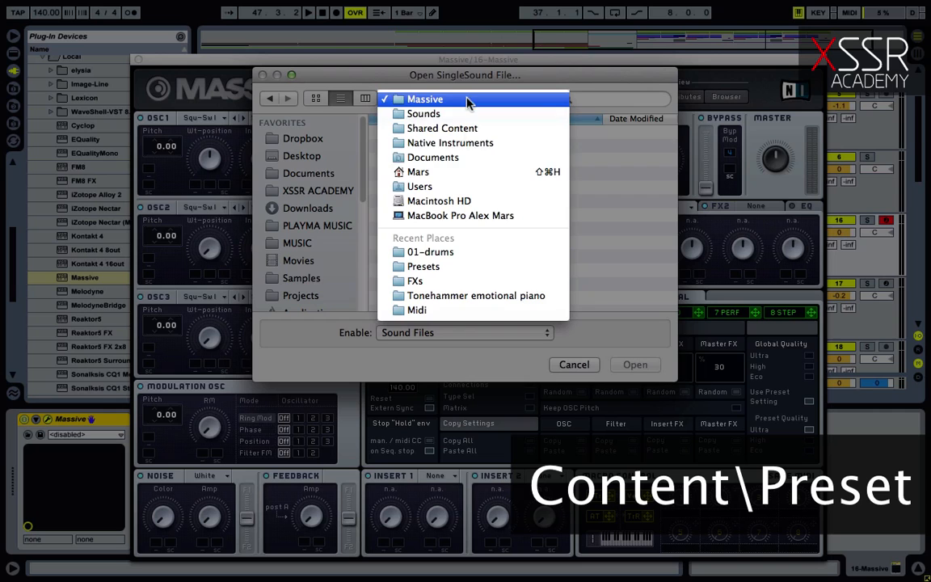
{"action": "left_click", "coordinate": [449, 284]}
{"action": "double_click", "coordinate": [440, 176]}
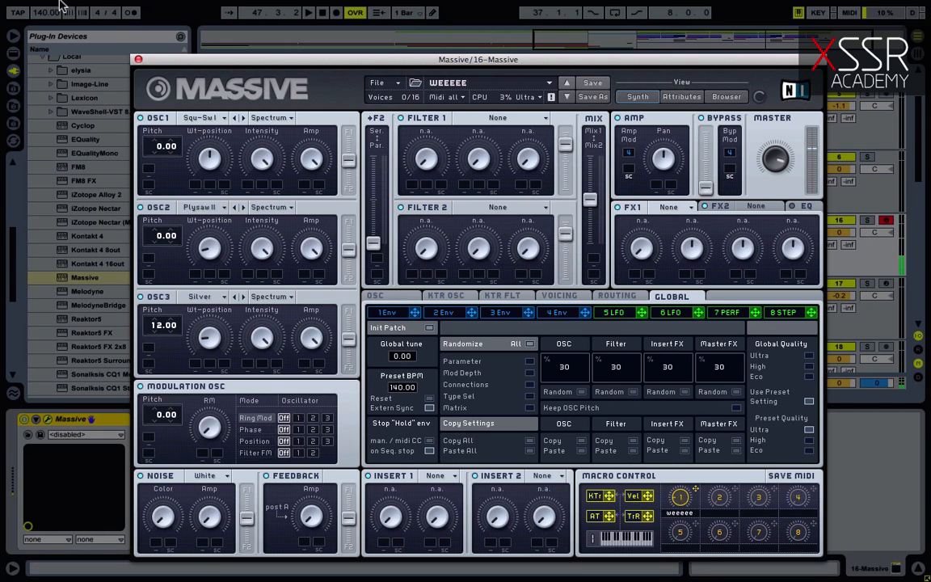
{"action": "left_click", "coordinate": [138, 59]}
Step: Insert an empty MIDI clip on the Massive track at bar 45 and shorten it to end at 46.2.2
{"action": "left_click_drag", "start_coordinate": [496, 241], "coordinate": [521, 241]}
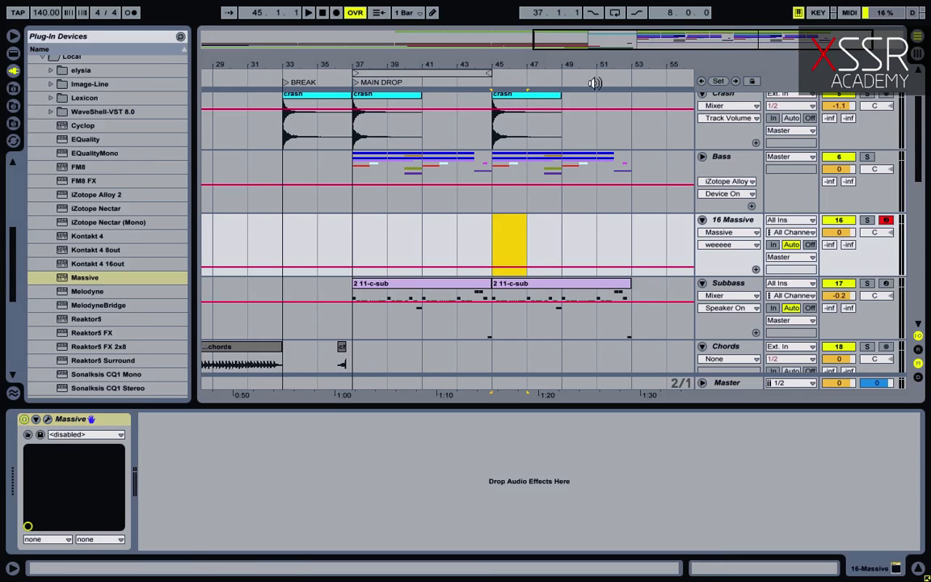
{"action": "left_click_drag", "start_coordinate": [596, 66], "coordinate": [596, 101]}
{"action": "key", "text": "plus"}
{"action": "key", "text": "ctrl+shift+m"}
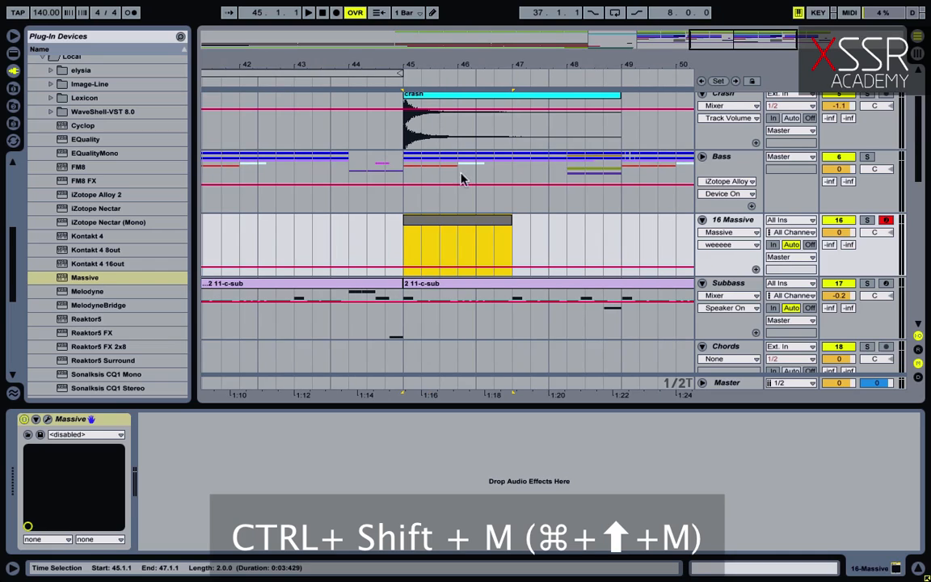
{"action": "left_click_drag", "start_coordinate": [511, 222], "coordinate": [475, 225]}
Step: Draw one sustained A5 note from the Massive clip's start to 2.2.2
{"action": "double_click", "coordinate": [459, 223]}
{"action": "scroll", "coordinate": [328, 485], "scroll_direction": "up", "scroll_amount": 6}
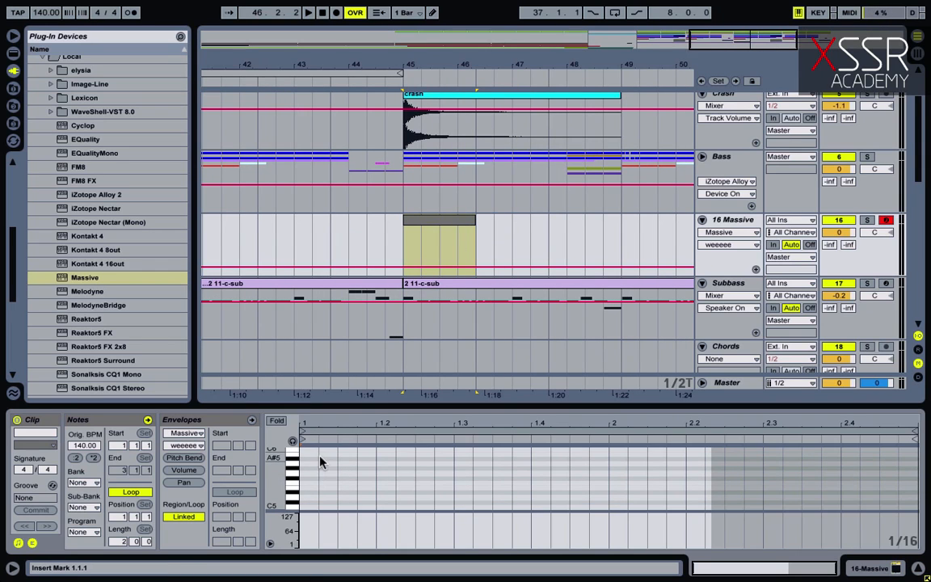
{"action": "double_click", "coordinate": [313, 463]}
{"action": "left_click_drag", "start_coordinate": [318, 463], "coordinate": [704, 467]}
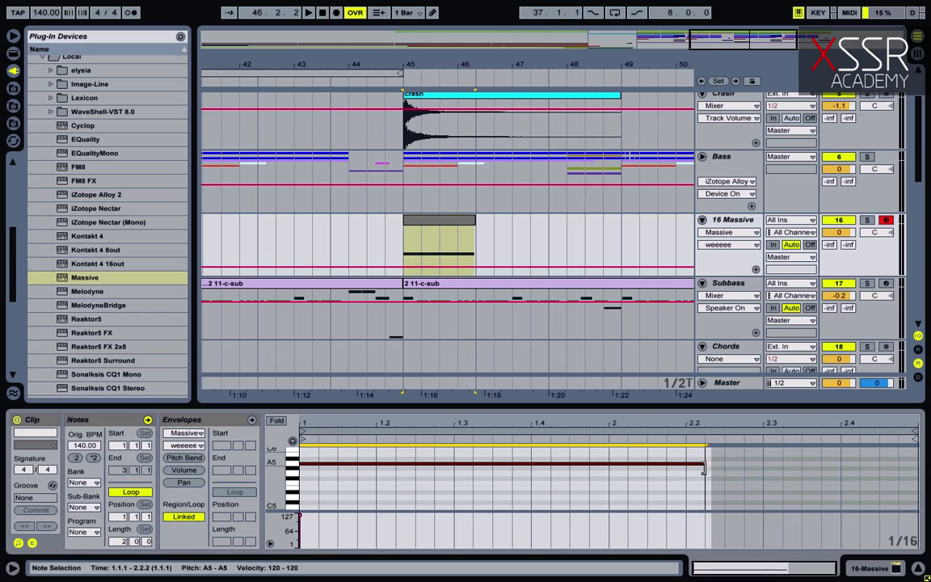
Step: Move the Massive clip to start at 45.3.1, playing from bar 45 to check its timing
{"action": "left_click_drag", "start_coordinate": [408, 217], "coordinate": [426, 217]}
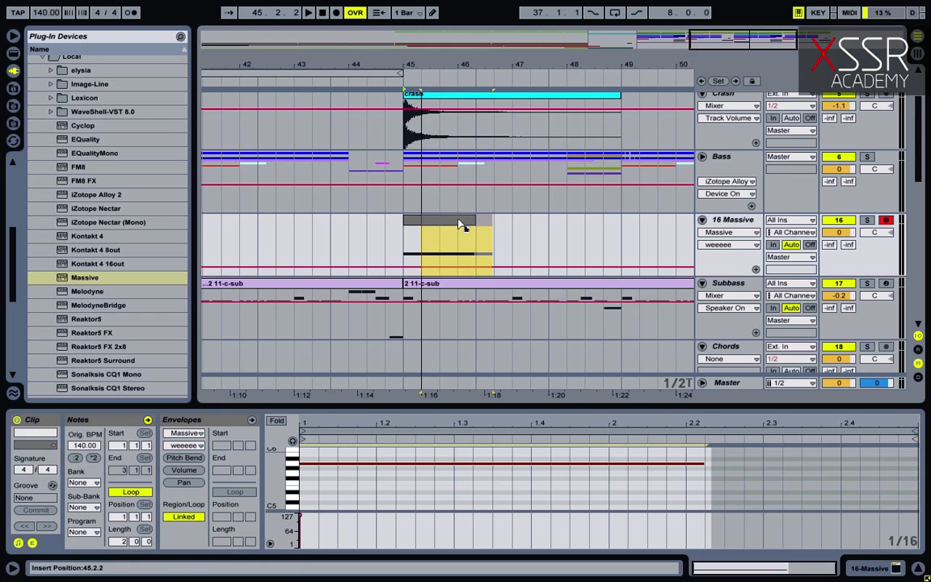
{"action": "left_click", "coordinate": [403, 233]}
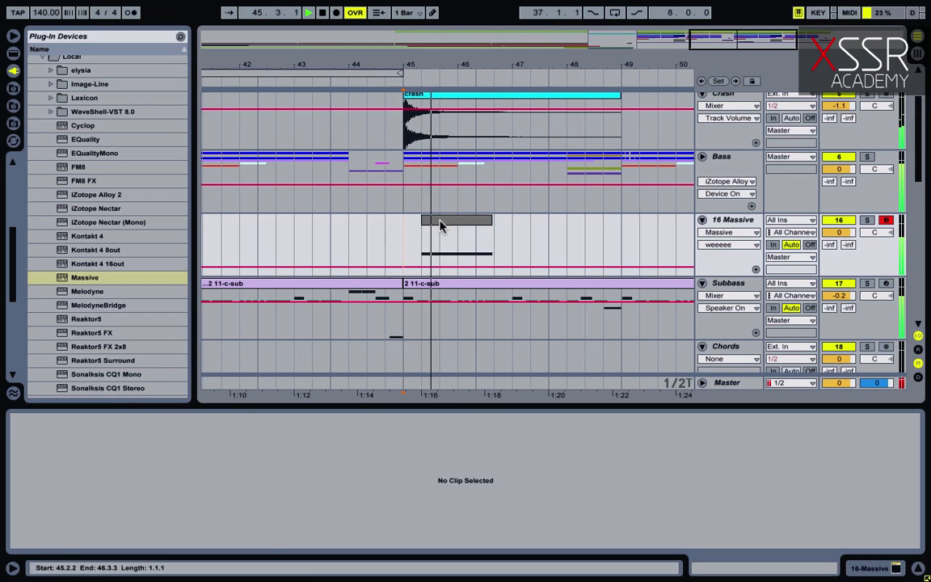
{"action": "left_click", "coordinate": [441, 226]}
{"action": "left_click_drag", "start_coordinate": [445, 64], "coordinate": [574, 223]}
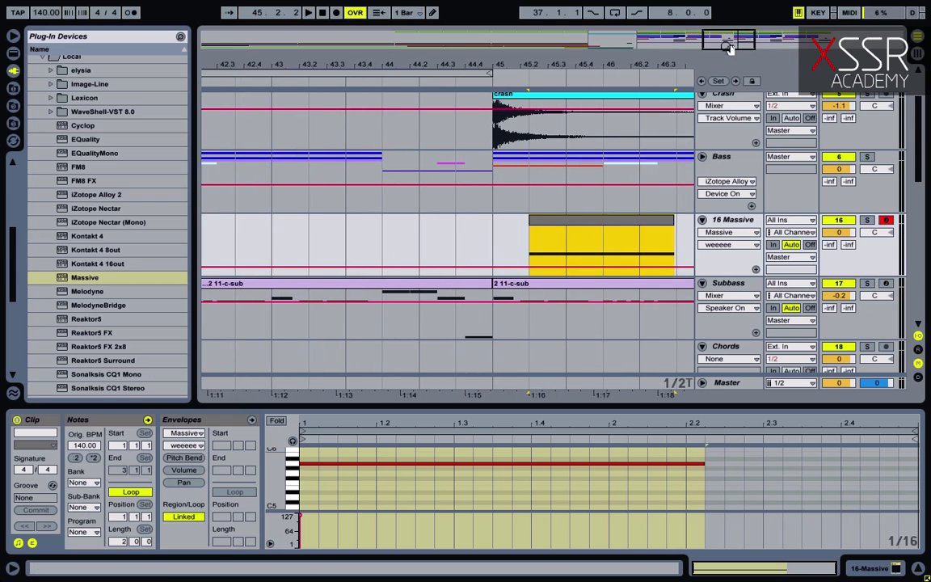
{"action": "left_click_drag", "start_coordinate": [730, 47], "coordinate": [562, 145]}
{"action": "left_click_drag", "start_coordinate": [490, 221], "coordinate": [518, 222]}
{"action": "left_click", "coordinate": [366, 220]}
{"action": "key", "text": "space"}
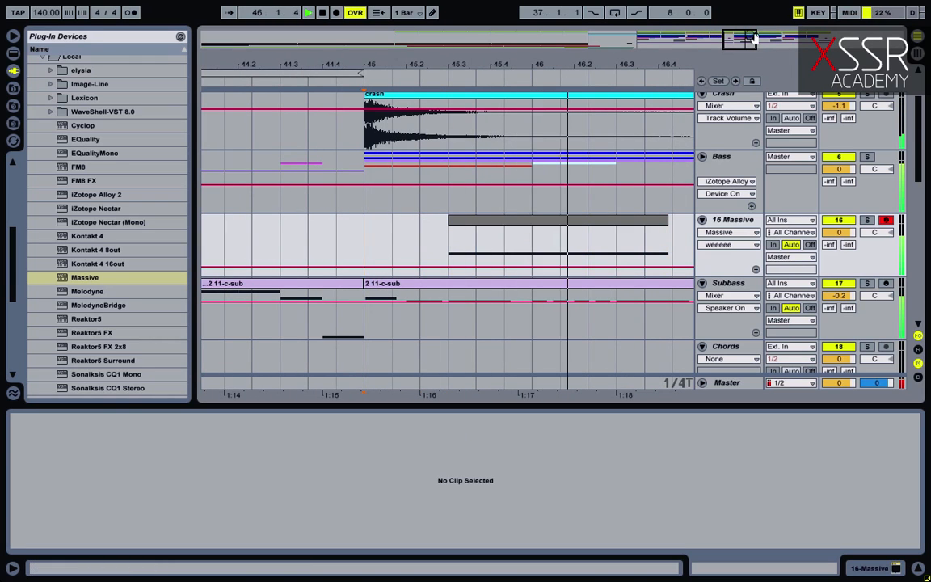
Step: Extend the Massive clip to end at 47.1.1 and lengthen its A5 note to fill the clip
{"action": "left_click_drag", "start_coordinate": [748, 38], "coordinate": [749, 7]}
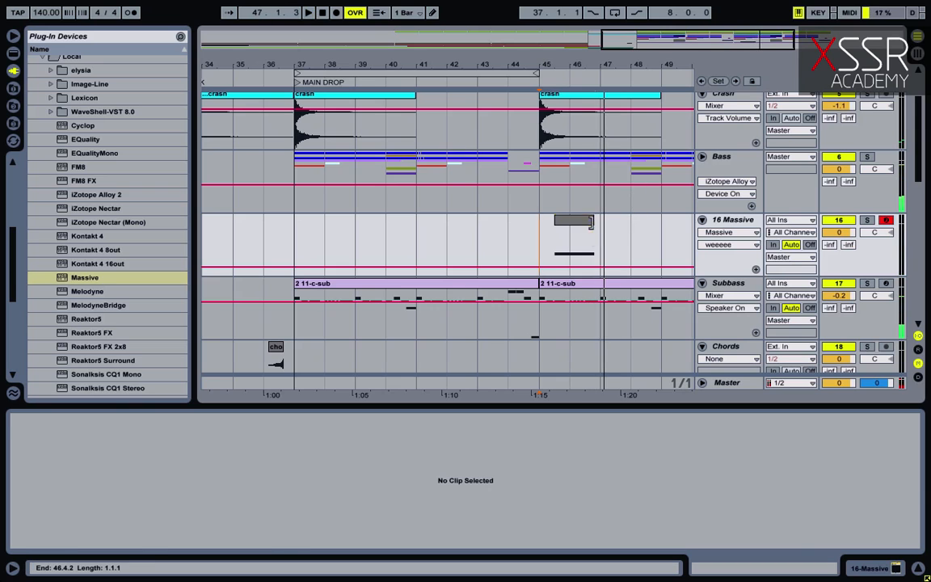
{"action": "key", "text": "space"}
{"action": "left_click_drag", "start_coordinate": [593, 220], "coordinate": [600, 220]}
{"action": "left_click_drag", "start_coordinate": [704, 463], "coordinate": [752, 463]}
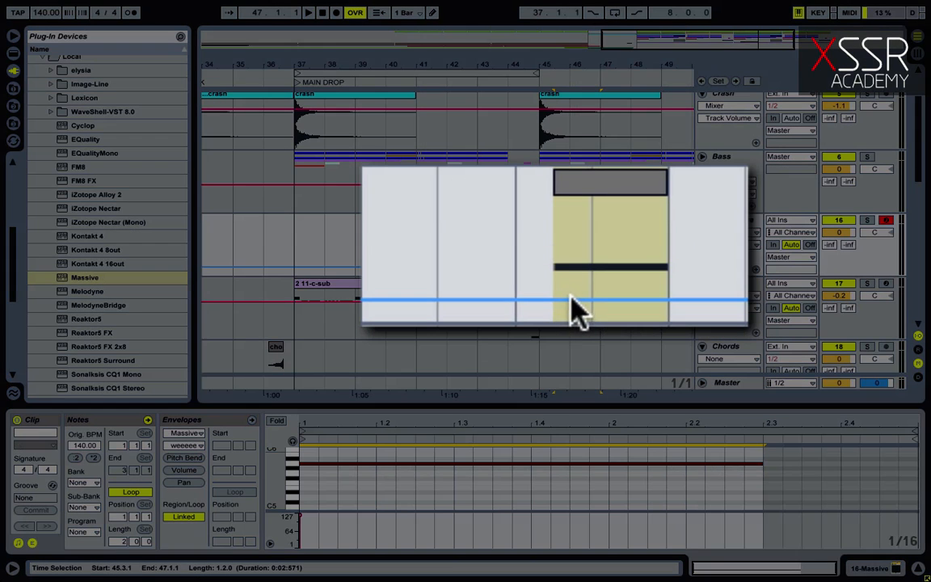
Step: Automate Massive's weeeee macro to ramp from minimum at 45.3.1 to maximum around bar 46, and play it back
{"action": "left_click", "coordinate": [560, 267]}
{"action": "left_click", "coordinate": [605, 306]}
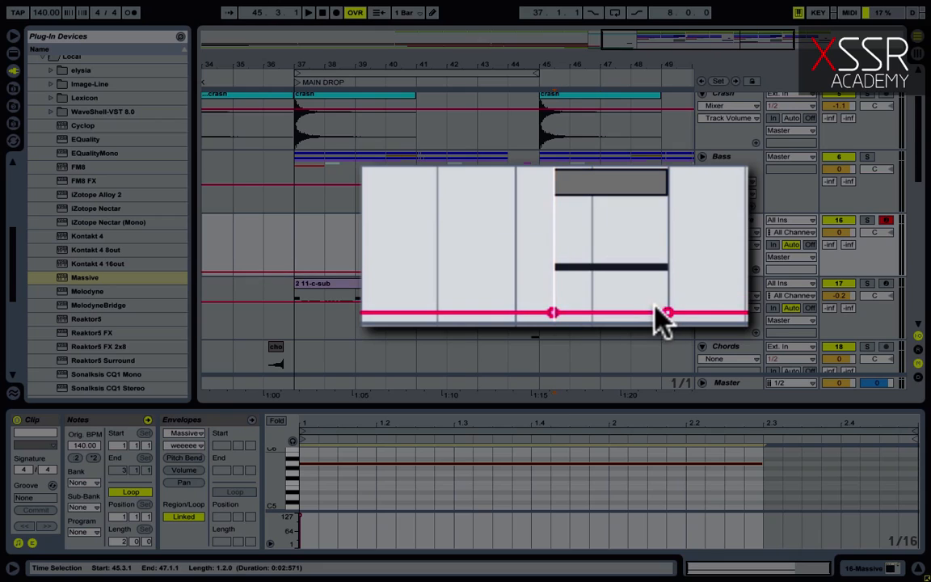
{"action": "left_click_drag", "start_coordinate": [663, 313], "coordinate": [633, 199]}
{"action": "key", "text": "space"}
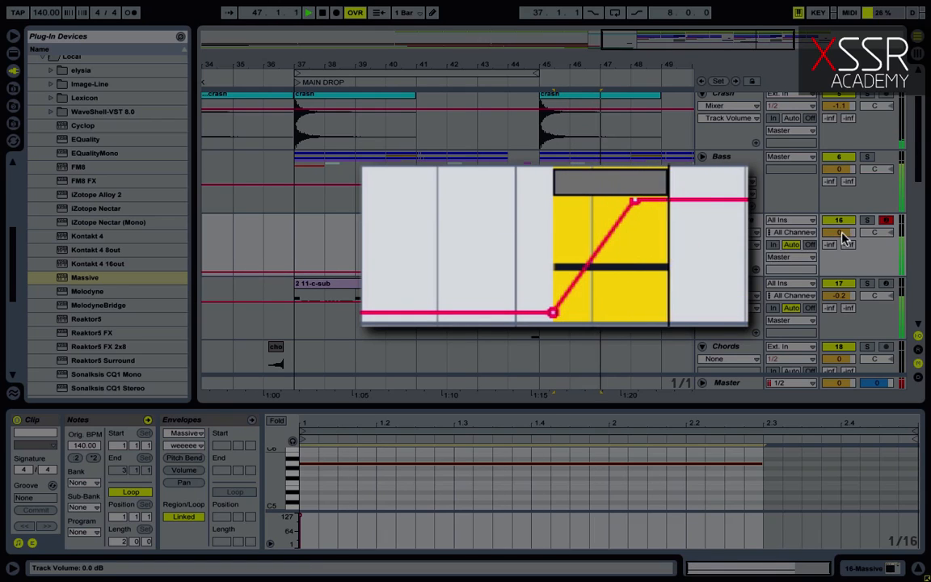
{"action": "left_click_drag", "start_coordinate": [636, 199], "coordinate": [598, 200]}
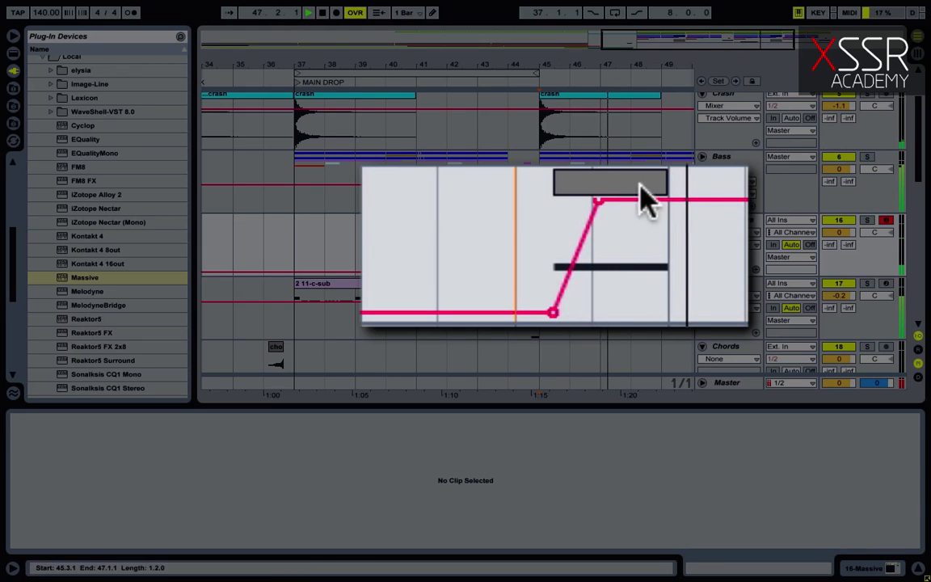
{"action": "key", "text": "space"}
{"action": "key", "text": "space"}
Step: Set the Massive track's volume to -2.1 dB during playback
{"action": "left_click", "coordinate": [838, 233]}
{"action": "left_click_drag", "start_coordinate": [840, 233], "coordinate": [840, 240]}
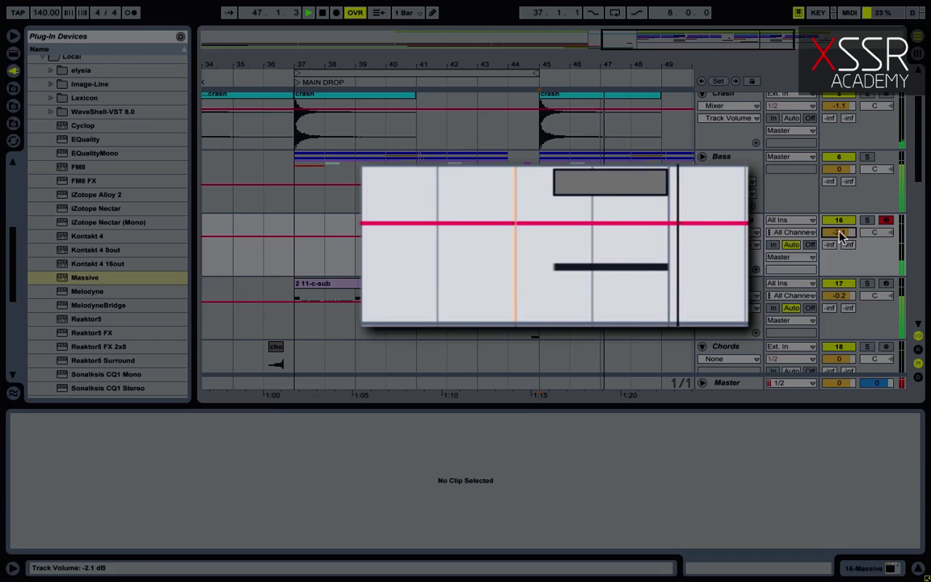
{"action": "key", "text": "space"}
Step: Add the Simple Delay audio effect to the Massive track
{"action": "left_click", "coordinate": [576, 227]}
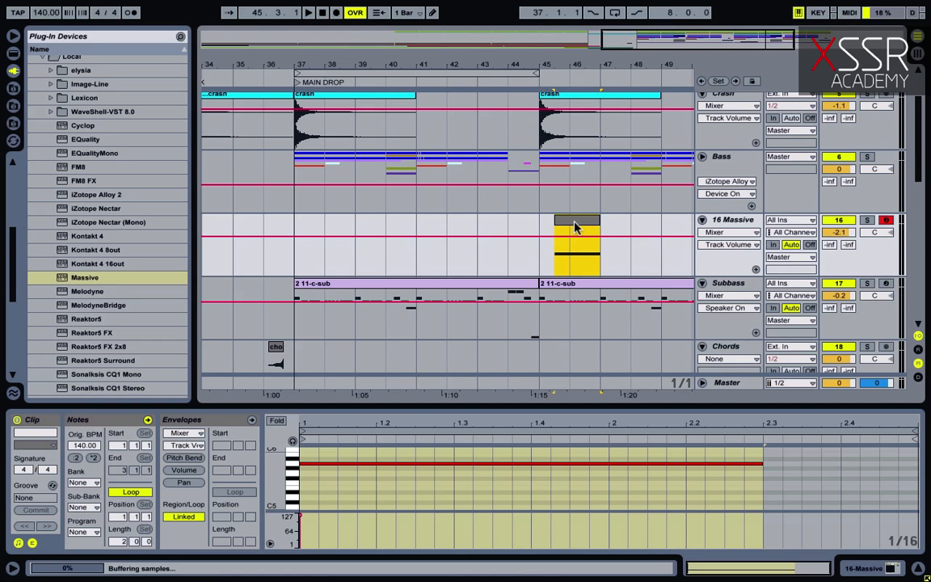
{"action": "left_click", "coordinate": [13, 53]}
{"action": "scroll", "coordinate": [86, 283], "scroll_direction": "down", "scroll_amount": 4}
{"action": "left_click", "coordinate": [75, 323]}
{"action": "left_click_drag", "start_coordinate": [86, 309], "coordinate": [270, 314]}
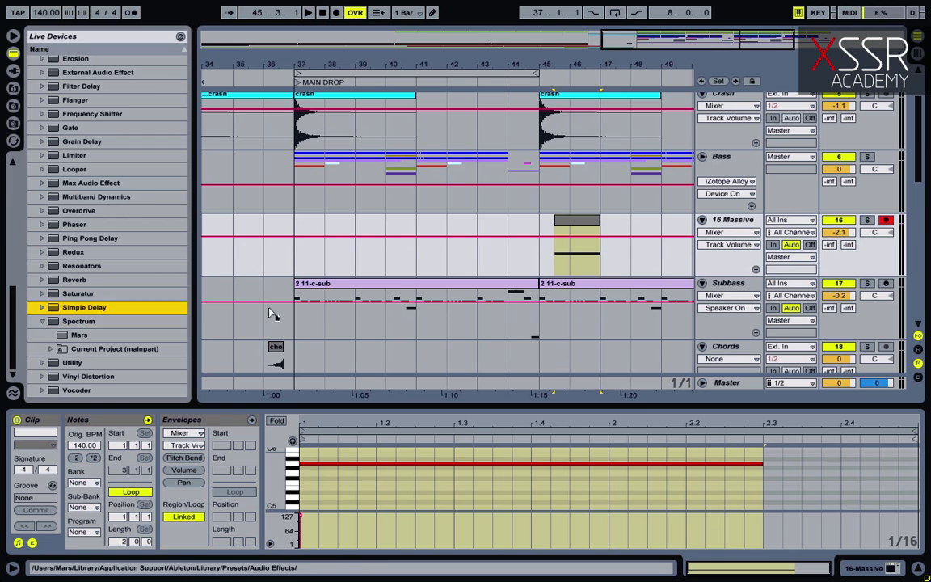
{"action": "left_click_drag", "start_coordinate": [582, 259], "coordinate": [582, 258]}
Step: Set both Simple Delay channels to Time mode, with 1.00 ms left, 17.4 ms right, 0% feedback and 100% Dry/Wet
{"action": "left_click", "coordinate": [195, 353]}
{"action": "left_click", "coordinate": [195, 450]}
{"action": "left_click_drag", "start_coordinate": [311, 355], "coordinate": [310, 493]}
{"action": "left_click_drag", "start_coordinate": [319, 533], "coordinate": [314, 530]}
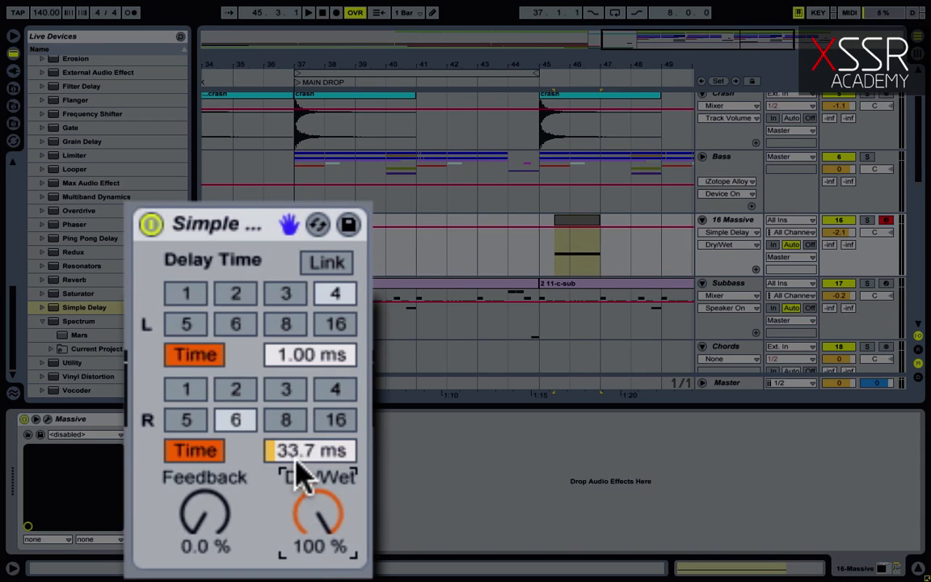
{"action": "left_click_drag", "start_coordinate": [296, 459], "coordinate": [296, 492]}
Step: Play from bar 45 while setting the right delay to 22.0 ms and the Massive track's volume to -4.8 dB
{"action": "left_click", "coordinate": [543, 231]}
{"action": "key", "text": "space"}
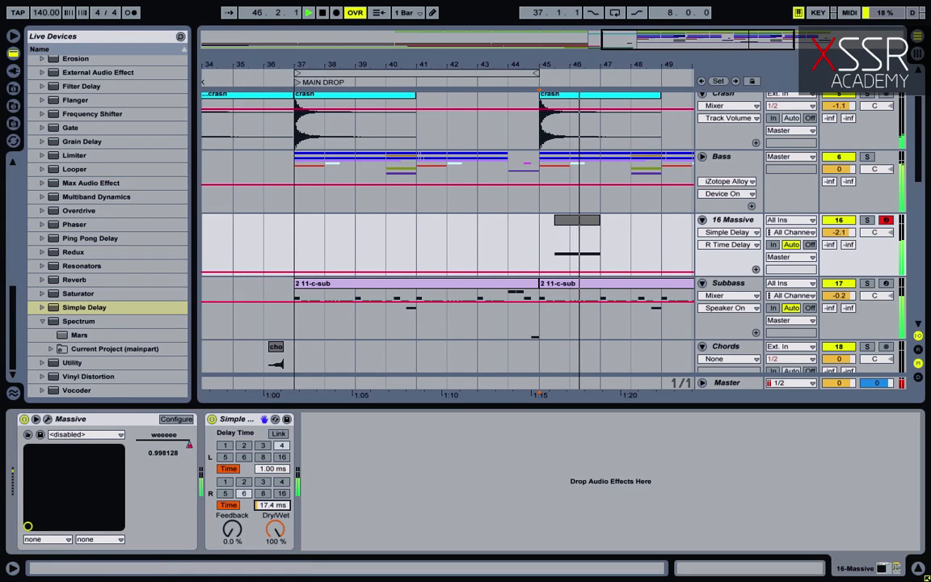
{"action": "left_click_drag", "start_coordinate": [839, 232], "coordinate": [843, 236]}
{"action": "key", "text": "space"}
{"action": "key", "text": "space"}
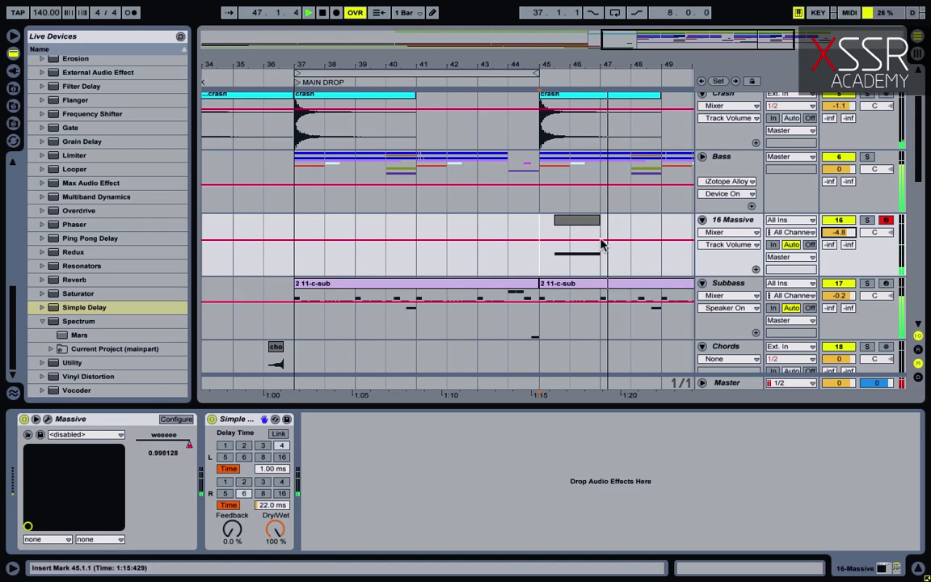
Step: Duplicate the Massive clip to 47.3.1 and 49.3.1, then delete the copy at 47.3.1
{"action": "left_click_drag", "start_coordinate": [602, 244], "coordinate": [670, 228]}
{"action": "left_click", "coordinate": [632, 222]}
{"action": "key", "text": "ctrl+d"}
{"action": "left_click", "coordinate": [524, 220]}
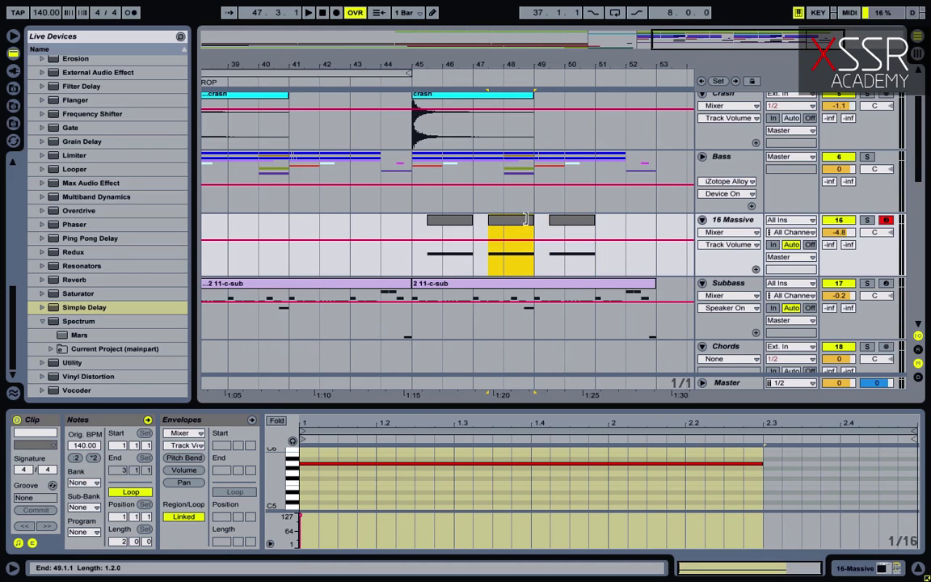
{"action": "key", "text": "Delete"}
Step: Transpose the note in the Massive clip at 49.3.1 down one octave to A4
{"action": "left_click", "coordinate": [575, 222]}
{"action": "left_click", "coordinate": [391, 463]}
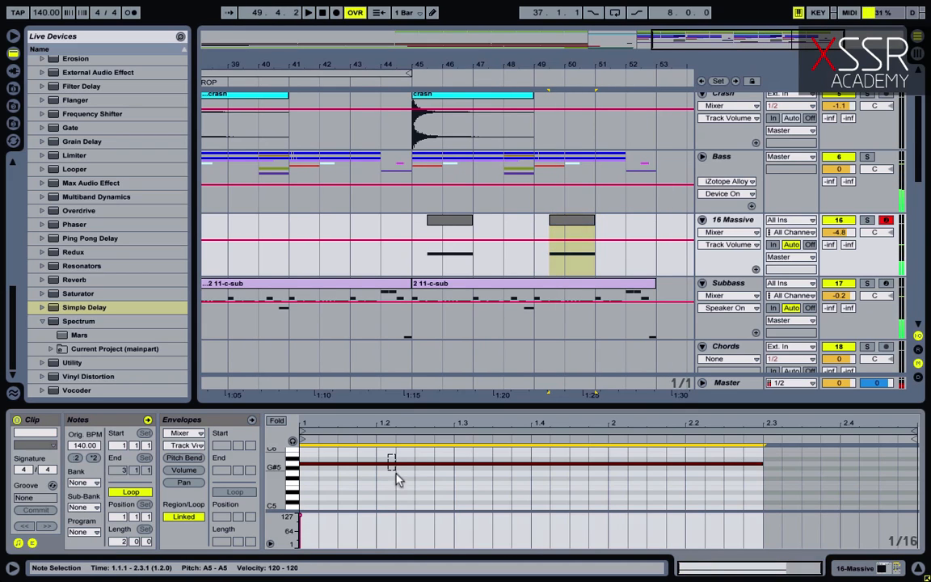
{"action": "key", "text": "shift+Down"}
Step: Play back the transposed Massive clip through the end of the drop and review the whole arrangement
{"action": "key", "text": "space"}
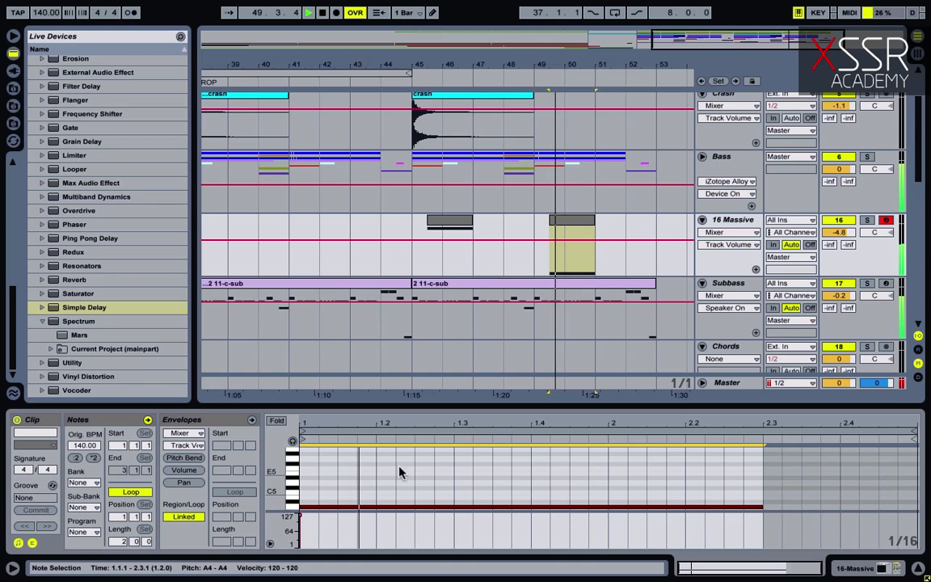
{"action": "left_click_drag", "start_coordinate": [811, 40], "coordinate": [807, 10]}
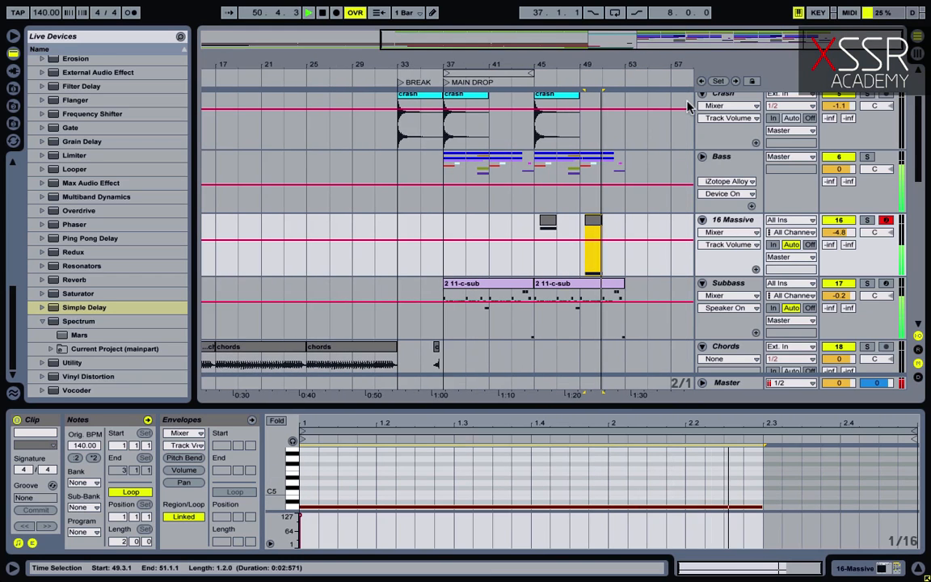
{"action": "left_click_drag", "start_coordinate": [773, 43], "coordinate": [772, 14]}
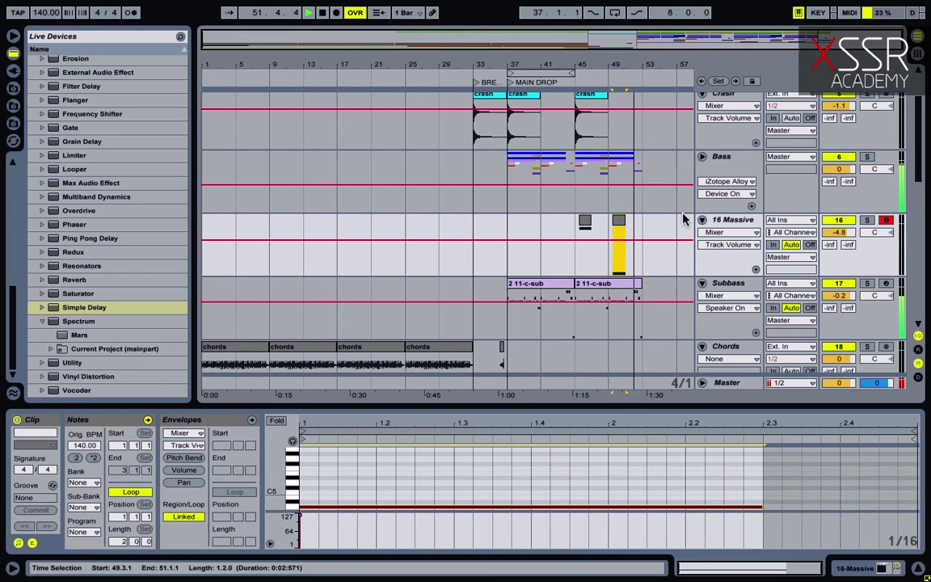
{"action": "scroll", "coordinate": [679, 220], "scroll_direction": "down", "scroll_amount": 3}
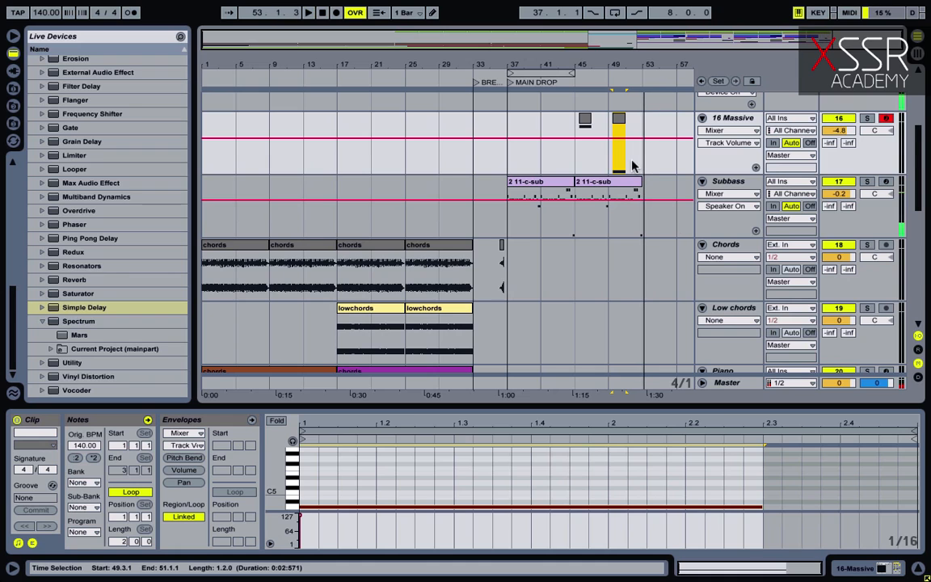
{"action": "scroll", "coordinate": [634, 166], "scroll_direction": "up", "scroll_amount": 5}
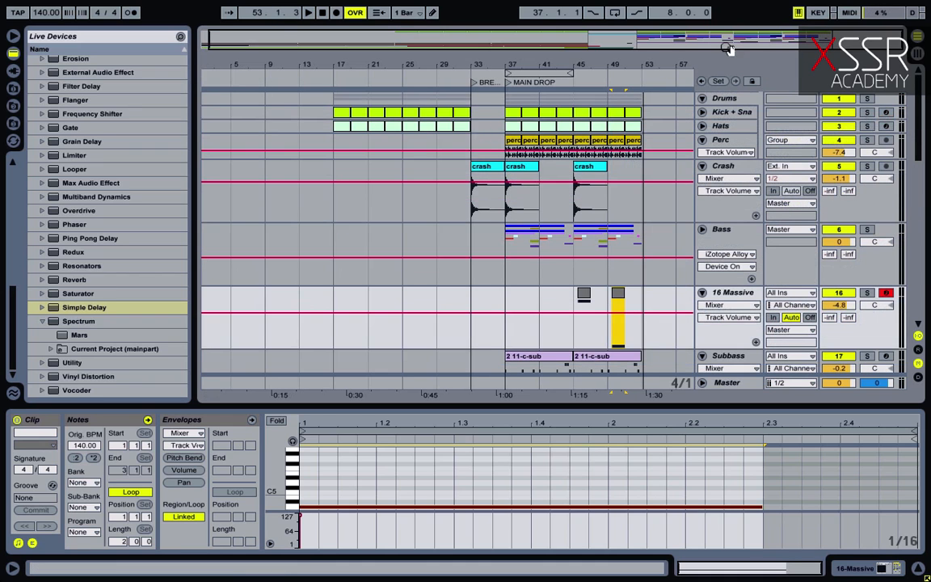
{"action": "left_click_drag", "start_coordinate": [728, 42], "coordinate": [841, 34]}
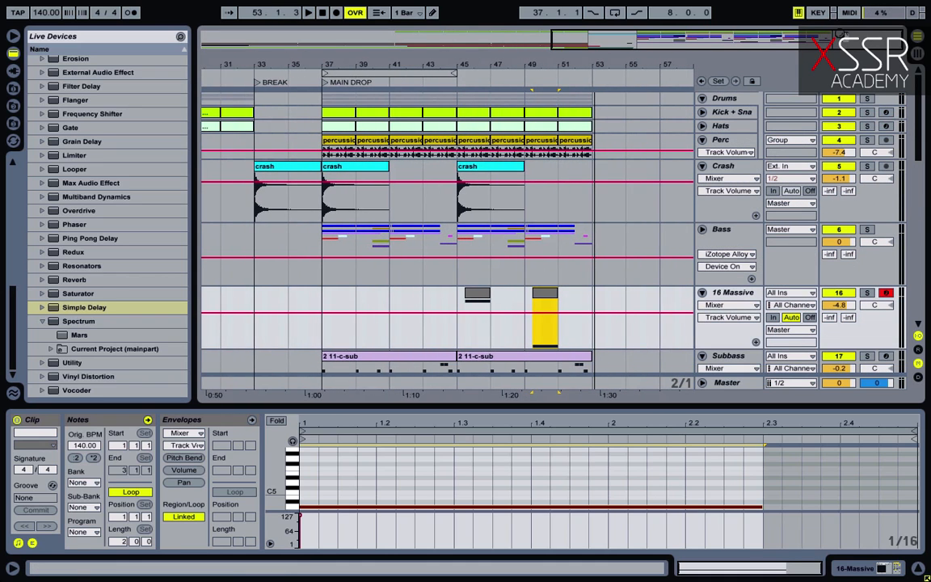
Step: Copy the first two bars of the Bass group's second half from bar 45 and paste them at bar 53
{"action": "left_click", "coordinate": [471, 250]}
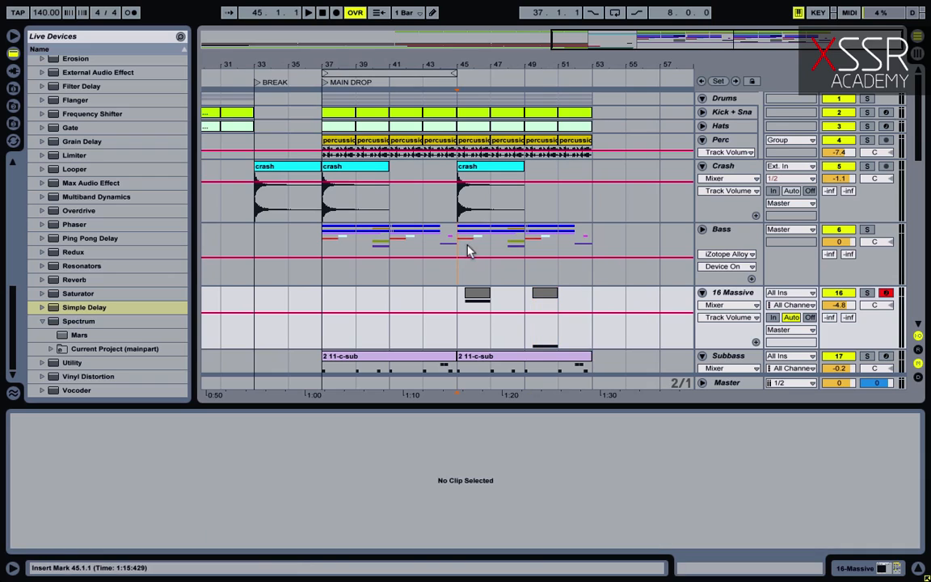
{"action": "left_click_drag", "start_coordinate": [466, 250], "coordinate": [503, 253]}
{"action": "key", "text": "ctrl+c"}
{"action": "left_click", "coordinate": [594, 261]}
{"action": "key", "text": "ctrl+v"}
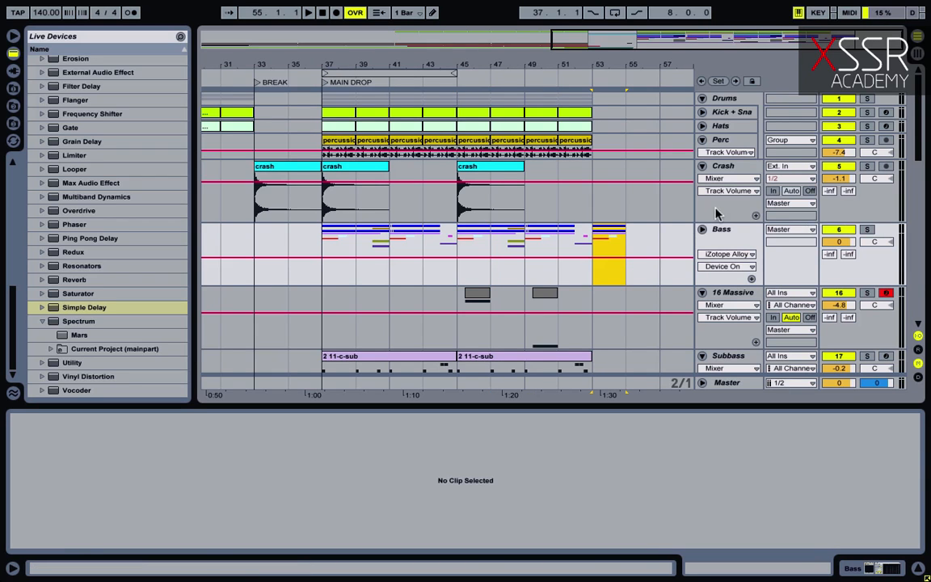
Step: Unfold the Bass group and, in the first leadreese clip at bar 53, delete the first notes and move the second ones to the clip start
{"action": "left_click", "coordinate": [702, 230]}
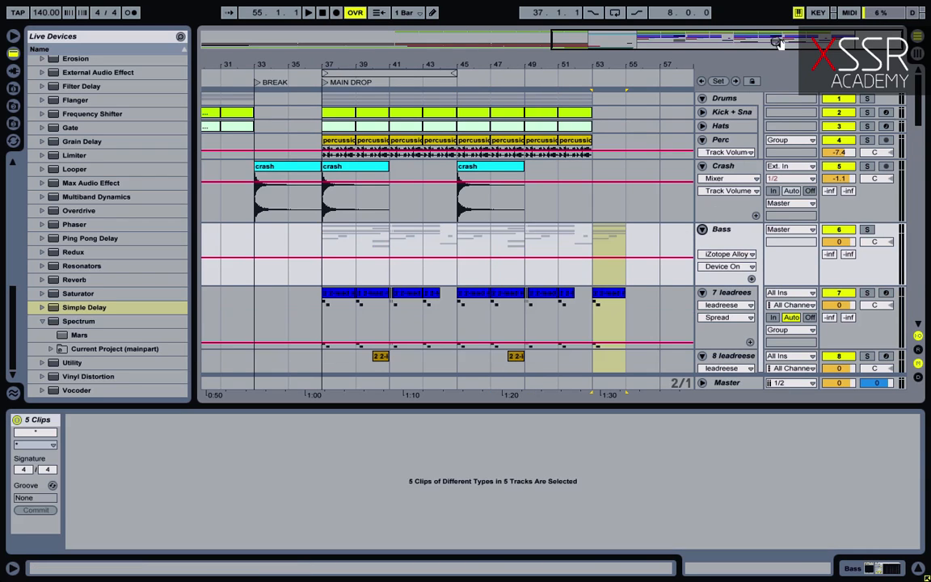
{"action": "left_click_drag", "start_coordinate": [777, 43], "coordinate": [833, 93]}
{"action": "scroll", "coordinate": [648, 231], "scroll_direction": "down", "scroll_amount": 3}
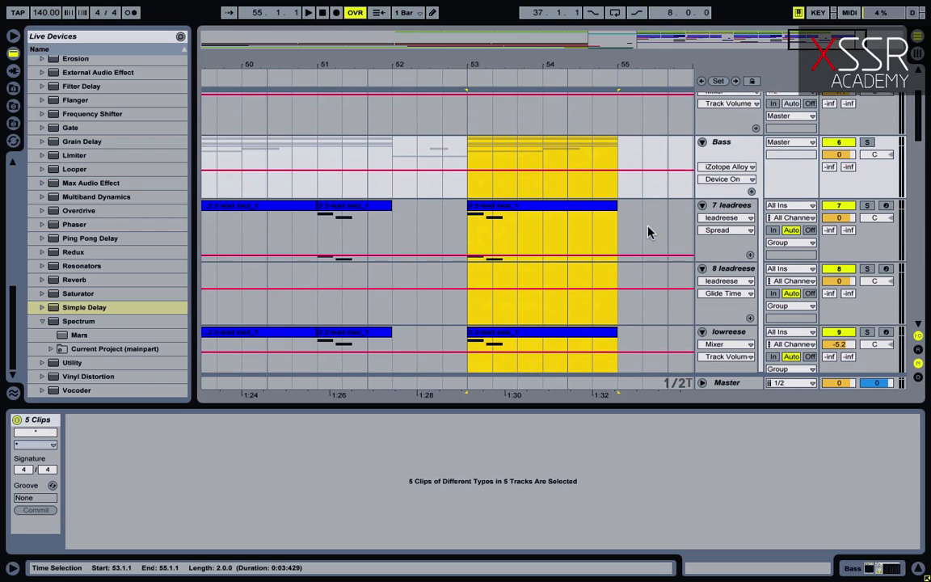
{"action": "scroll", "coordinate": [648, 232], "scroll_direction": "down", "scroll_amount": 2}
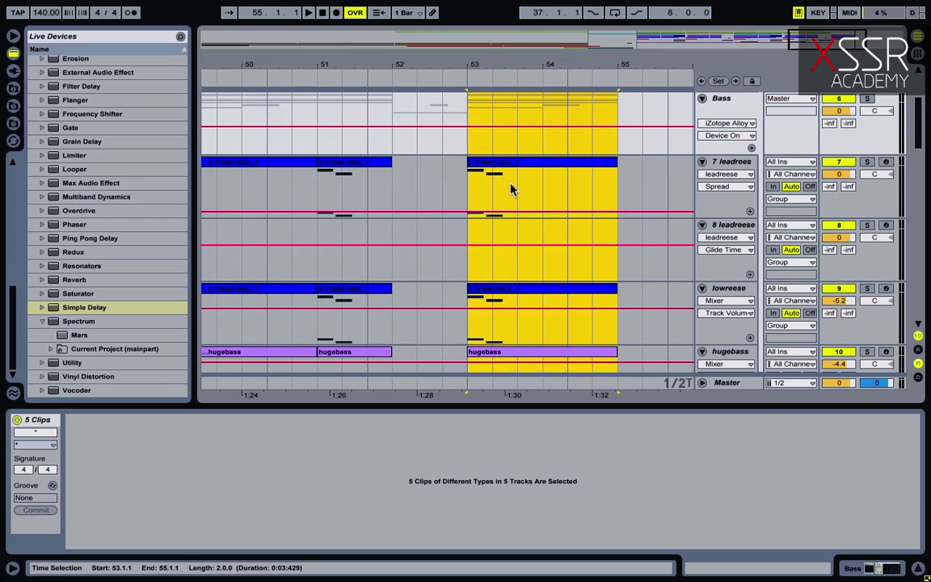
{"action": "left_click", "coordinate": [477, 167]}
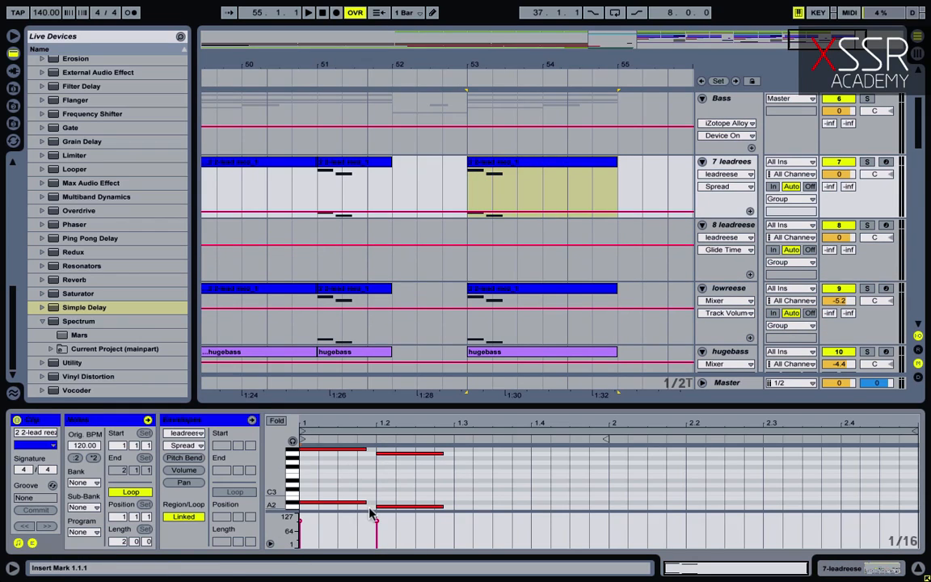
{"action": "left_click_drag", "start_coordinate": [371, 509], "coordinate": [410, 509]}
{"action": "key", "text": "Delete"}
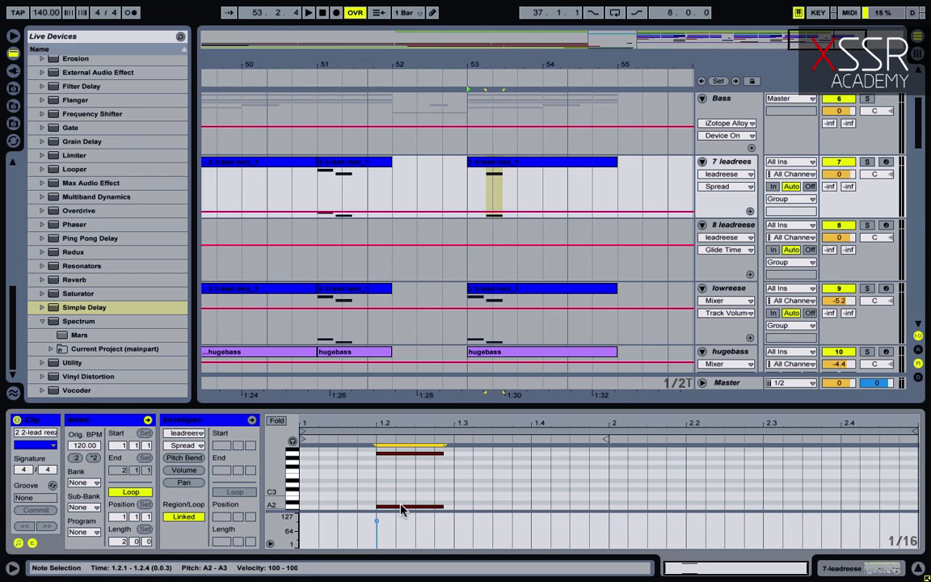
{"action": "key", "text": "Left"}
{"action": "key", "text": "Left"}
{"action": "key", "text": "Left"}
{"action": "key", "text": "Left"}
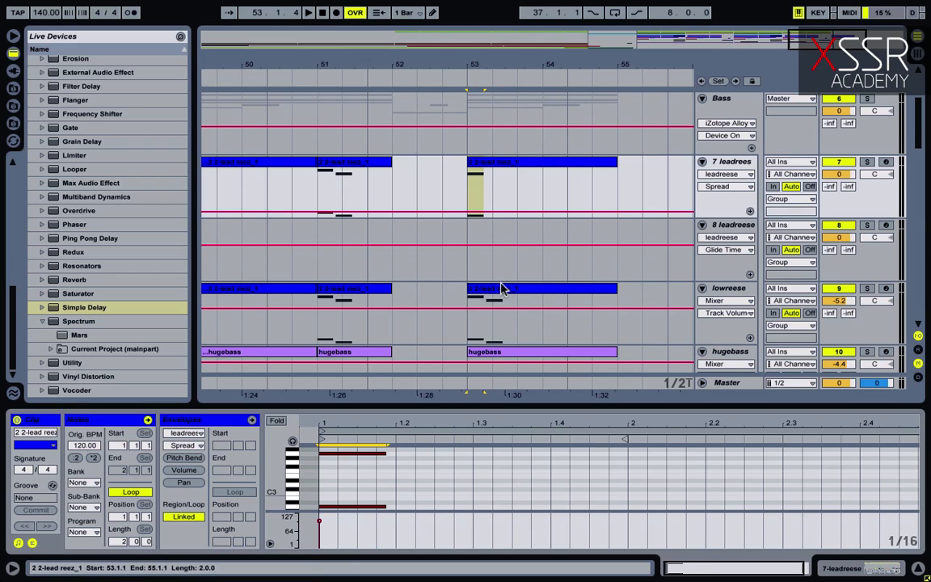
Step: In the lowreese clip at bar 53, delete the opening notes and move the remaining ones to the clip start
{"action": "left_click", "coordinate": [501, 289]}
{"action": "left_click_drag", "start_coordinate": [326, 524], "coordinate": [270, 495]}
{"action": "key", "text": "Delete"}
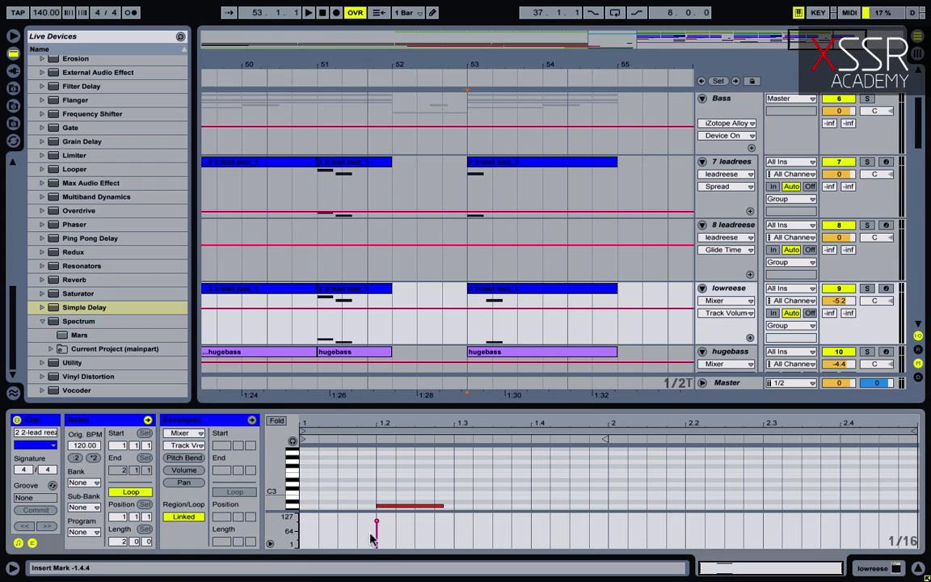
{"action": "left_click_drag", "start_coordinate": [396, 532], "coordinate": [349, 497]}
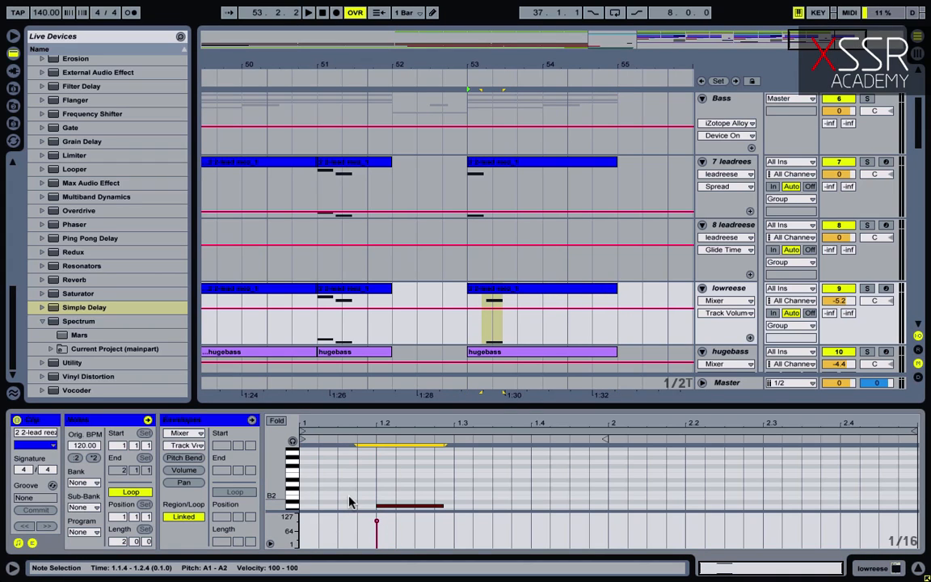
{"action": "left_click_drag", "start_coordinate": [379, 506], "coordinate": [323, 511]}
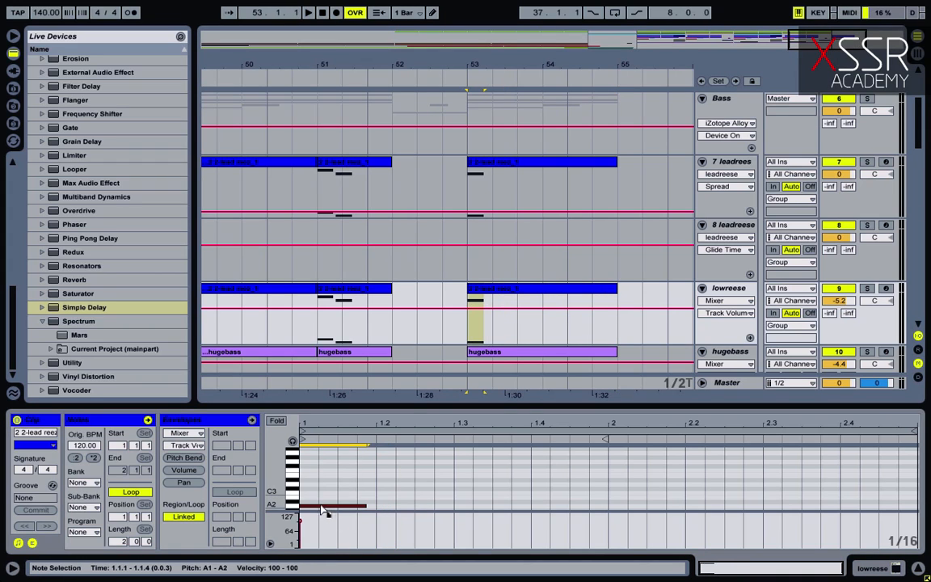
Step: Delete the pasted hugebass clip at bar 53 and the pasted bass2 clip on the 11 Audio track
{"action": "scroll", "coordinate": [474, 204], "scroll_direction": "down", "scroll_amount": 3}
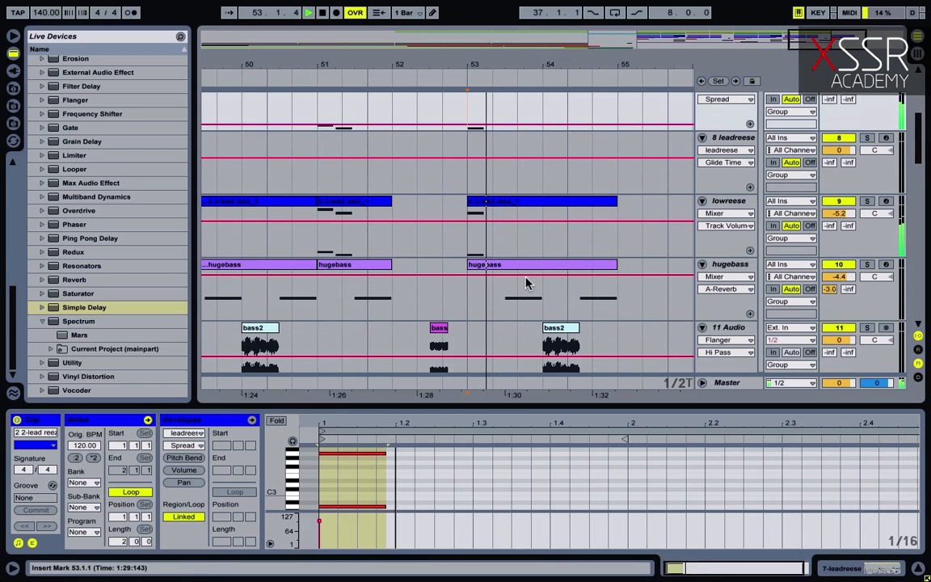
{"action": "left_click", "coordinate": [516, 267]}
{"action": "left_click", "coordinate": [516, 267]}
{"action": "key", "text": "Delete"}
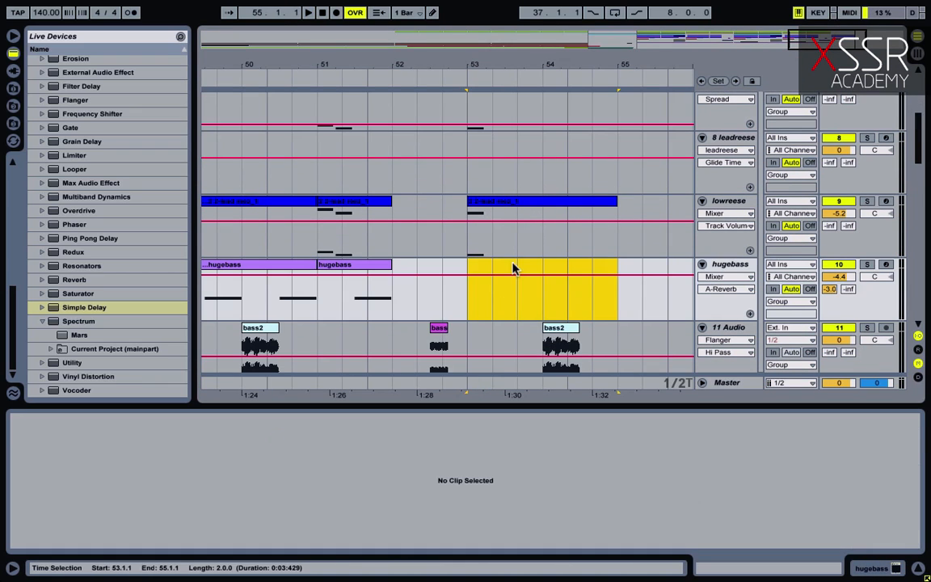
{"action": "scroll", "coordinate": [516, 267], "scroll_direction": "down", "scroll_amount": 3}
{"action": "left_click_drag", "start_coordinate": [473, 280], "coordinate": [593, 330]}
{"action": "key", "text": "Delete"}
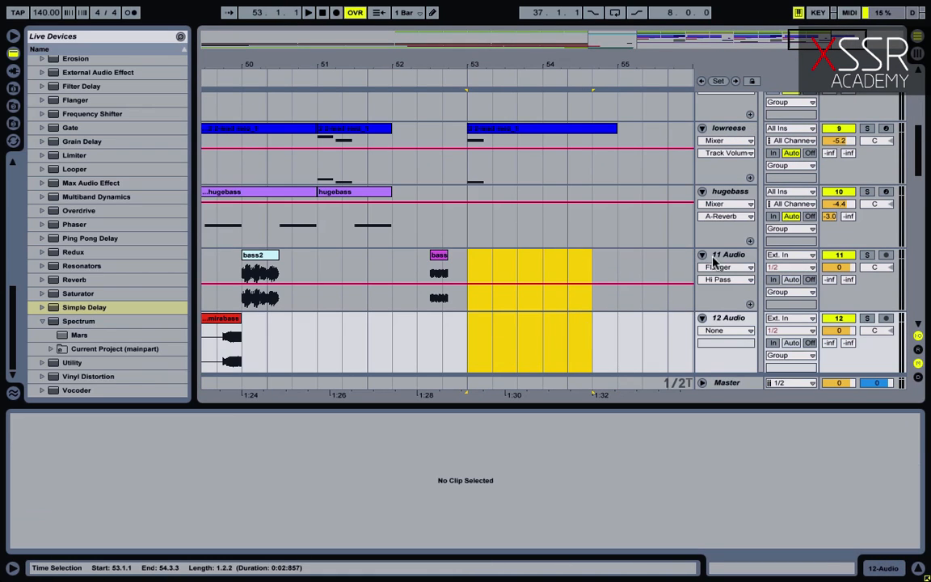
Step: Insert a new MIDI track below 12 Audio in the Bass group and load the Massive plug-in on it
{"action": "scroll", "coordinate": [593, 323], "scroll_direction": "down", "scroll_amount": 2}
{"action": "left_click", "coordinate": [733, 276]}
{"action": "key", "text": "ctrl+shift+t"}
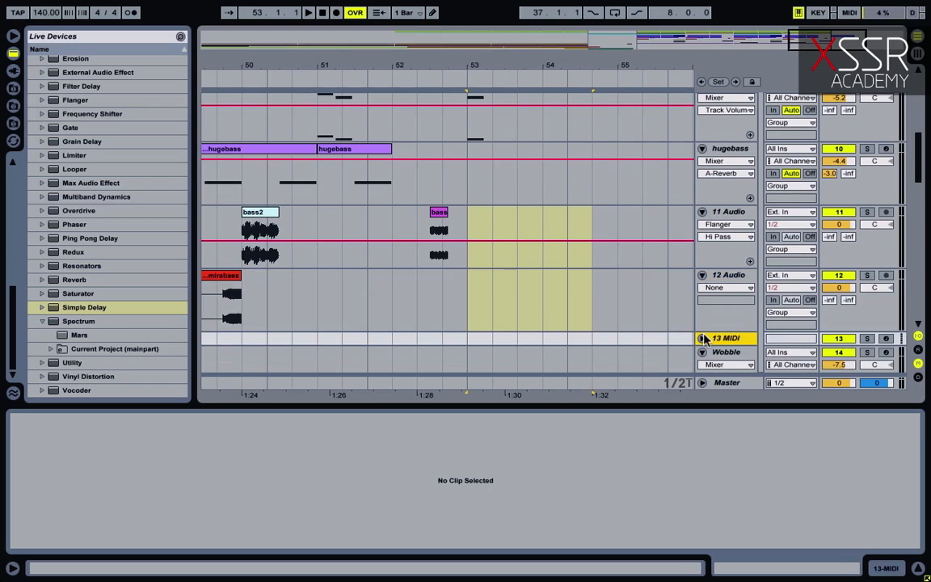
{"action": "left_click", "coordinate": [13, 71]}
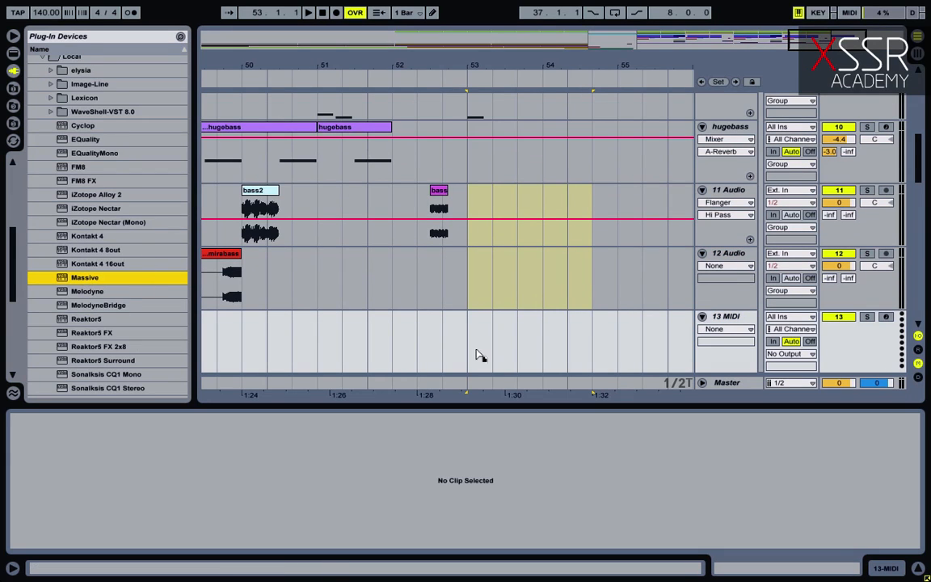
{"action": "key", "text": "Return"}
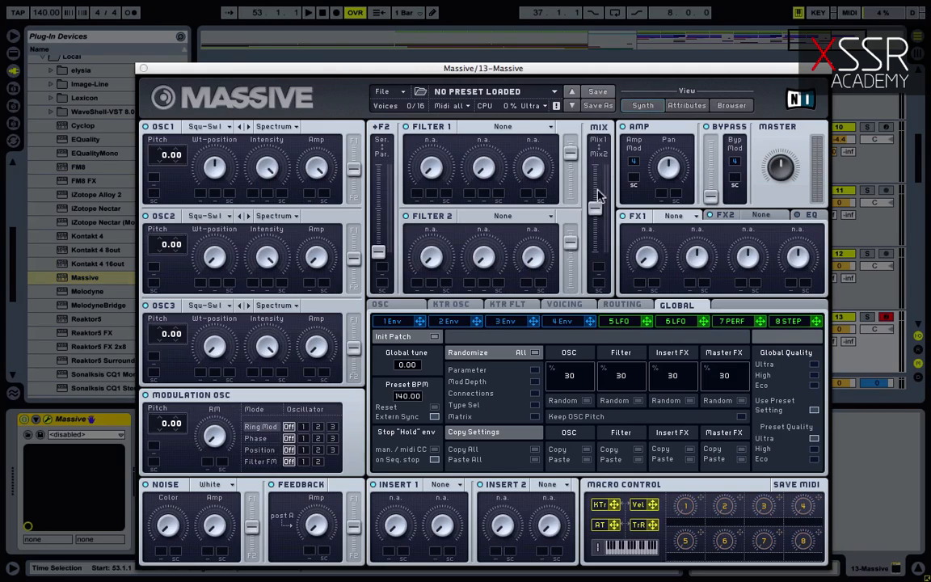
Step: Load a supplied preset sound from file into the new Massive instance and close the plug-in window
{"action": "left_click", "coordinate": [397, 93]}
{"action": "left_click", "coordinate": [396, 102]}
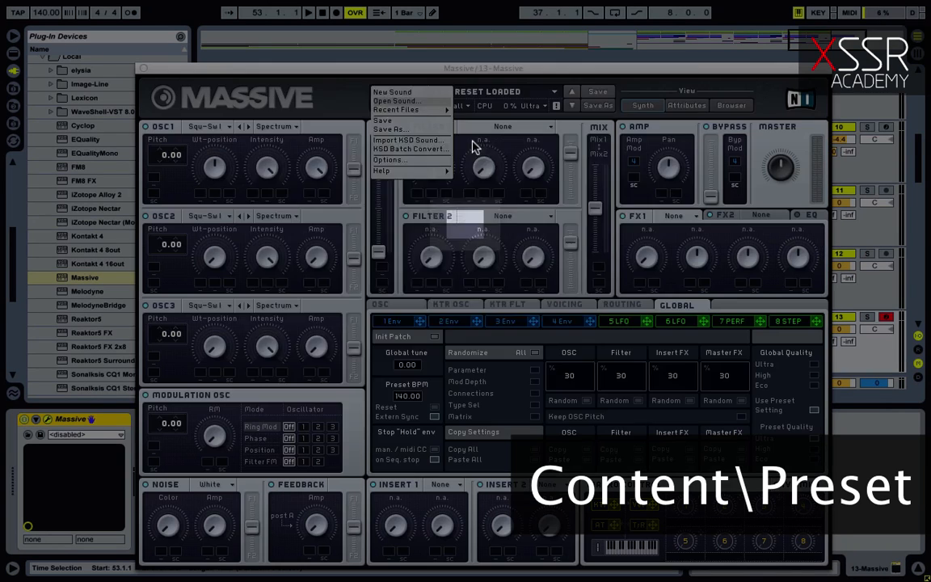
{"action": "double_click", "coordinate": [423, 201]}
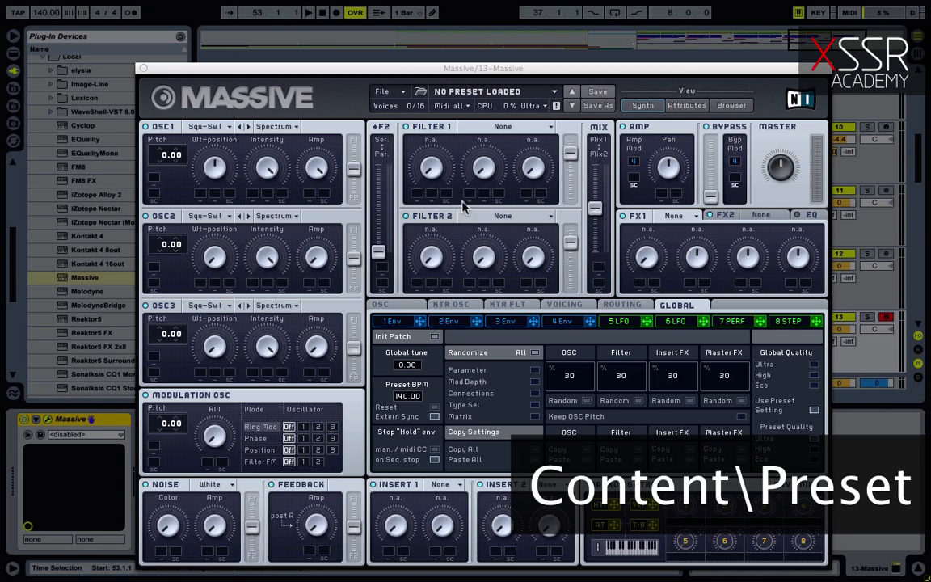
{"action": "left_click", "coordinate": [143, 69]}
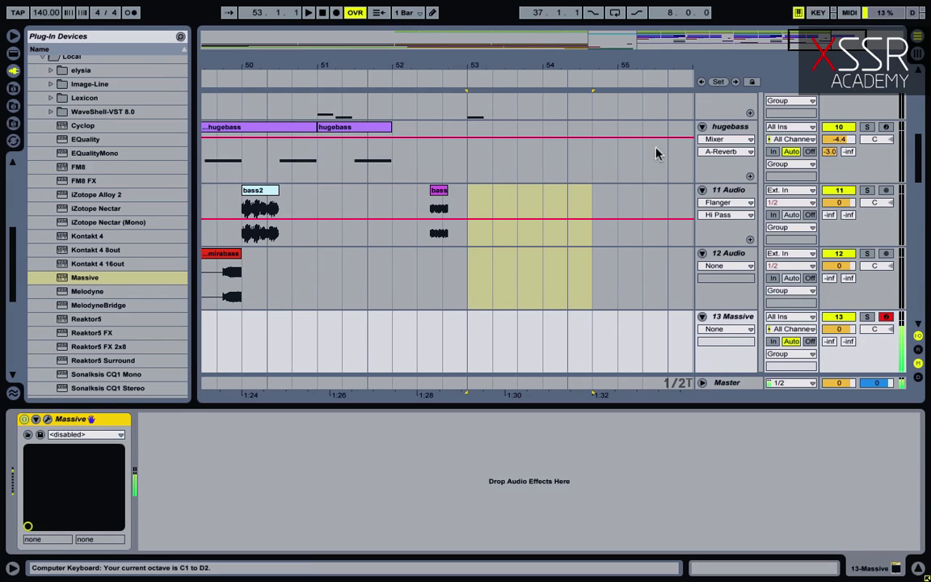
Step: Create a MIDI clip from 53.2.2 to 55.1.1 on the 13 Massive track and fill its whole length with an A1 note
{"action": "left_click_drag", "start_coordinate": [841, 34], "coordinate": [845, 56]}
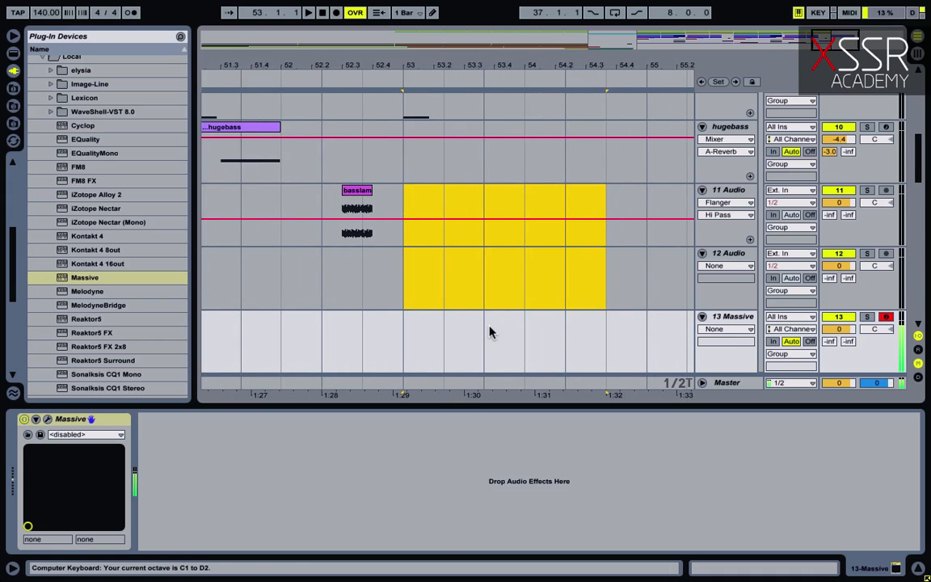
{"action": "left_click_drag", "start_coordinate": [451, 345], "coordinate": [590, 335]}
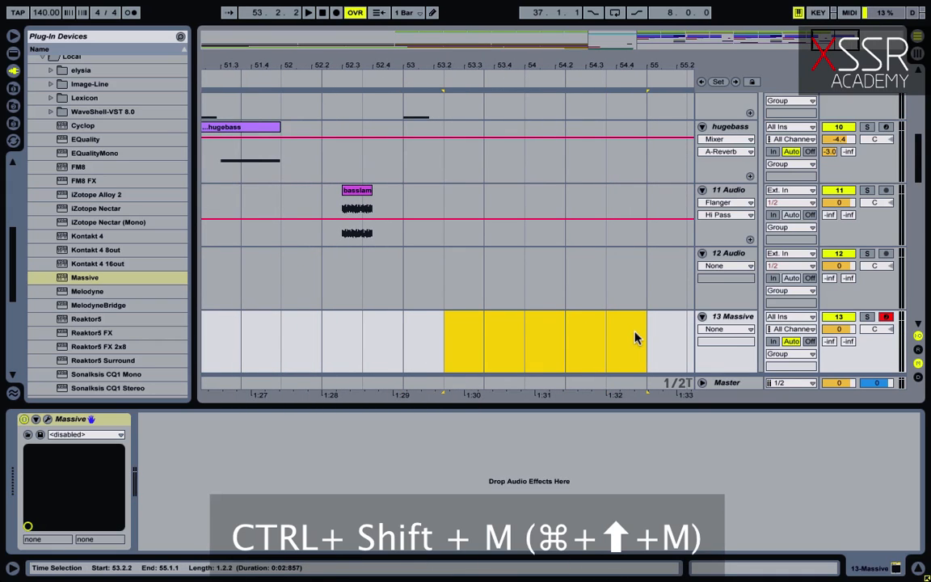
{"action": "key", "text": "ctrl+shift+m"}
{"action": "left_click", "coordinate": [616, 320]}
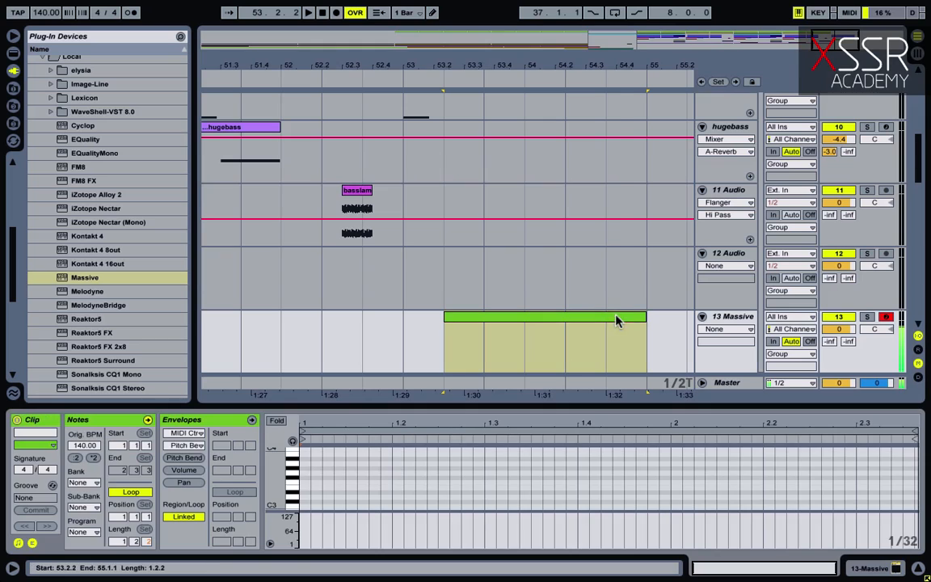
{"action": "scroll", "coordinate": [323, 489], "scroll_direction": "down", "scroll_amount": 5}
{"action": "double_click", "coordinate": [305, 488]}
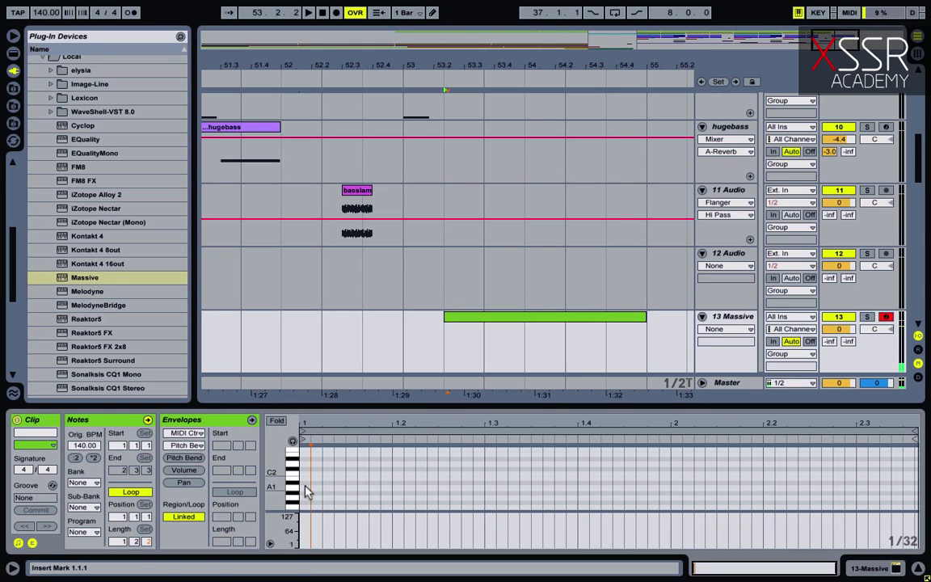
{"action": "left_click_drag", "start_coordinate": [305, 488], "coordinate": [878, 488]}
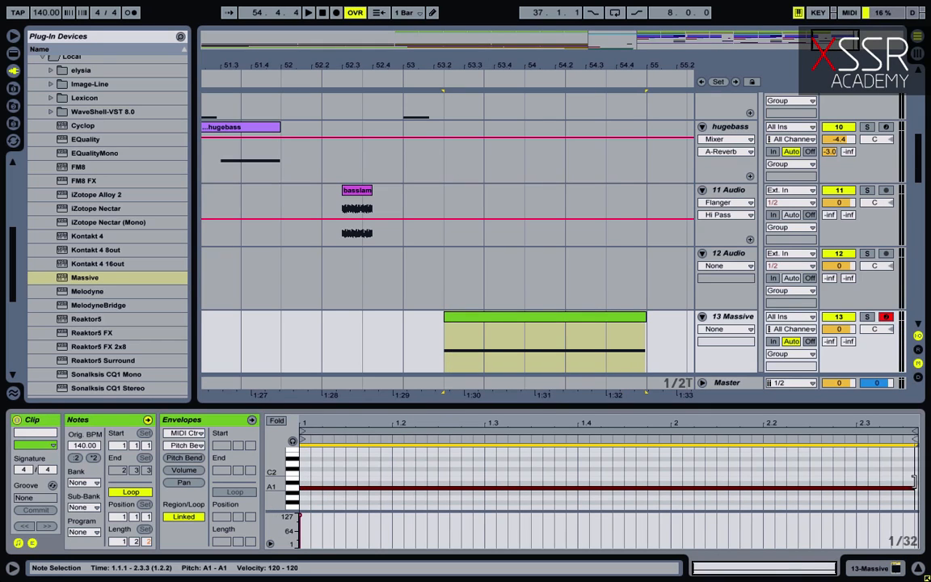
Step: Play from bar 53, move the Massive clip's start to 53.3.3 and shorten its end to 55.1.1
{"action": "left_click", "coordinate": [403, 304]}
{"action": "key", "text": "space"}
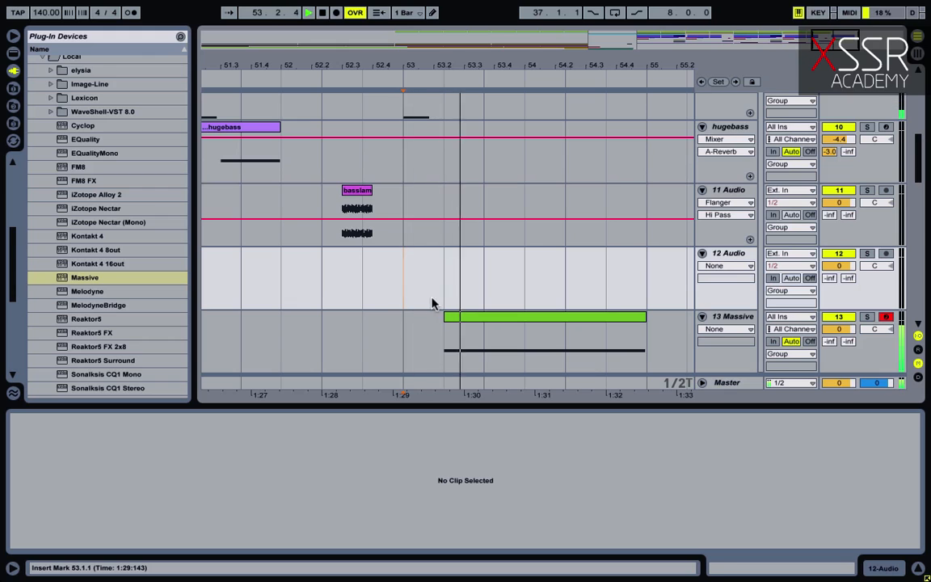
{"action": "left_click_drag", "start_coordinate": [454, 316], "coordinate": [493, 317]}
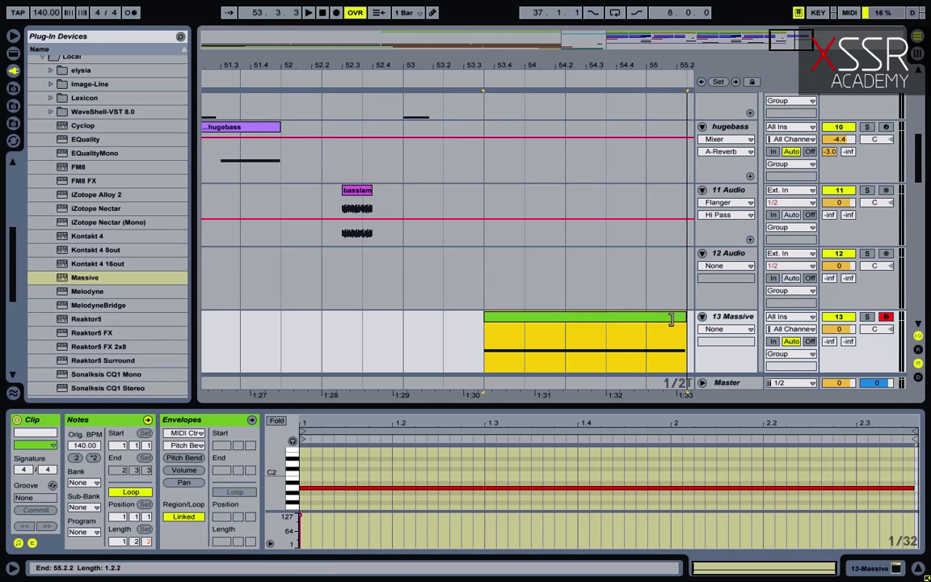
{"action": "left_click_drag", "start_coordinate": [671, 319], "coordinate": [645, 320]}
{"action": "scroll", "coordinate": [606, 317], "scroll_direction": "down", "scroll_amount": 3}
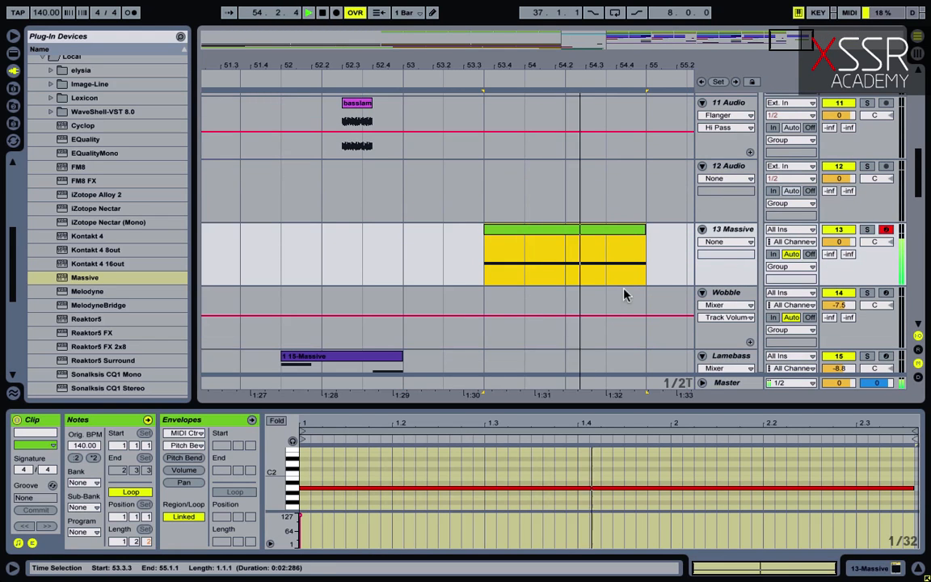
Step: Add EQ Eight to the 13 Massive track, set band 1 to a low cut at 202 Hz and play the clip
{"action": "left_click", "coordinate": [739, 232]}
{"action": "scroll", "coordinate": [89, 296], "scroll_direction": "down", "scroll_amount": 3}
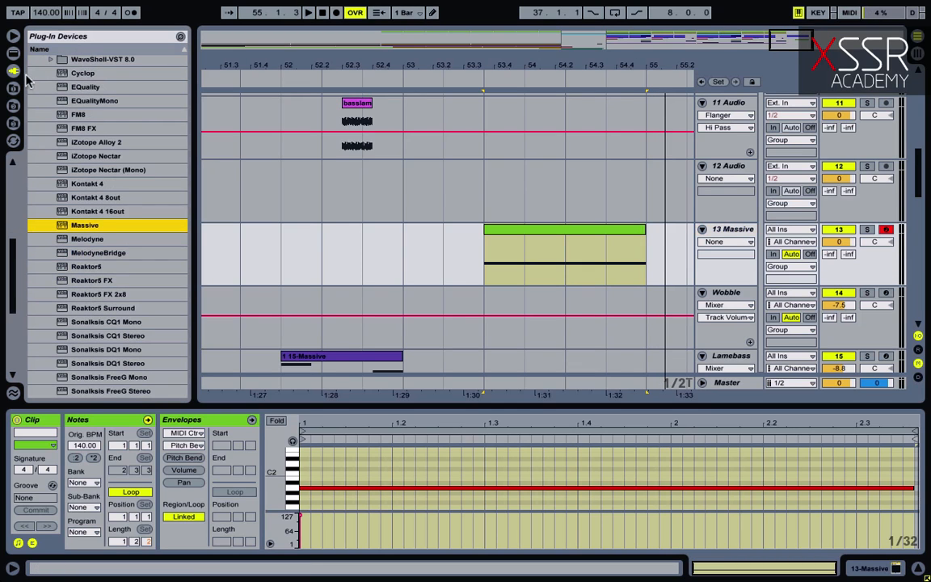
{"action": "left_click", "coordinate": [13, 52]}
{"action": "scroll", "coordinate": [76, 252], "scroll_direction": "up", "scroll_amount": 3}
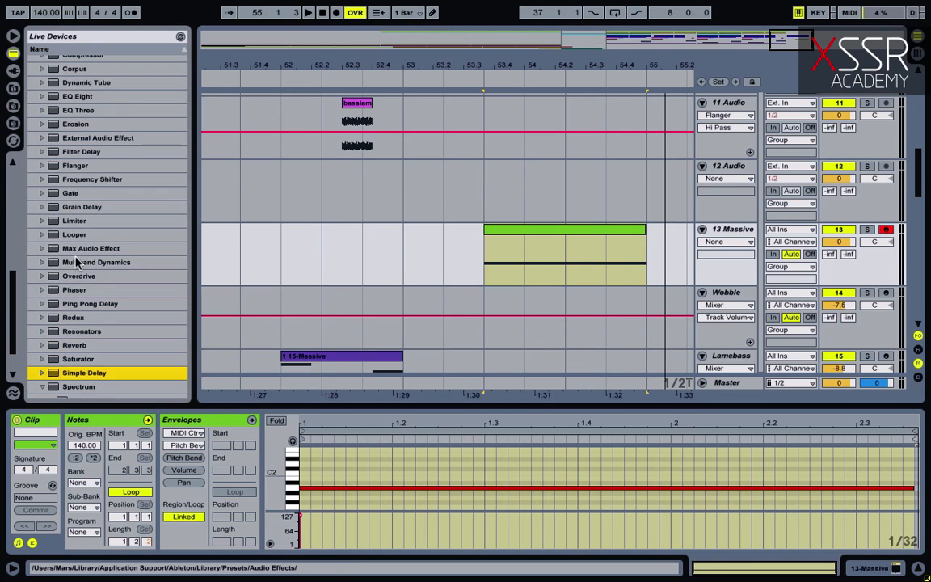
{"action": "left_click_drag", "start_coordinate": [77, 96], "coordinate": [551, 281]}
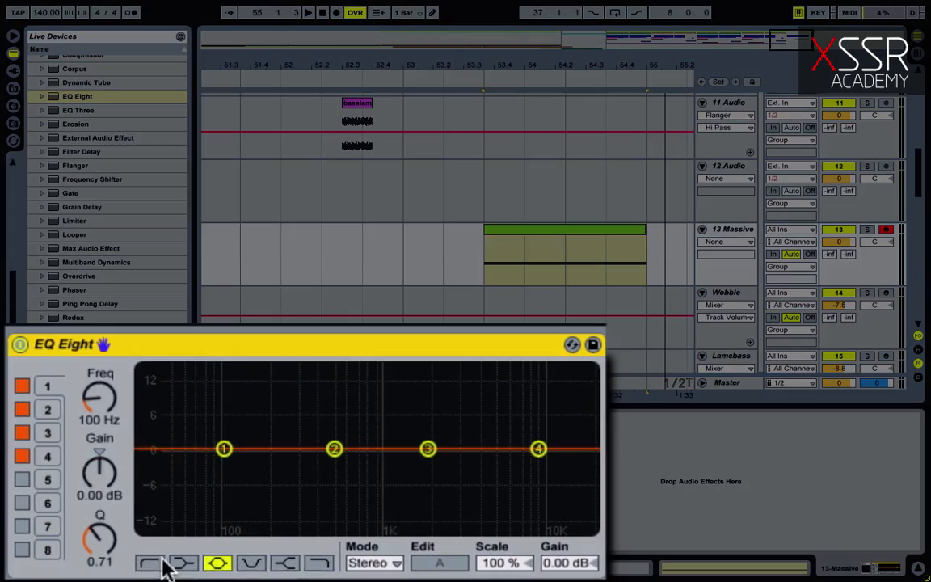
{"action": "left_click", "coordinate": [152, 564]}
{"action": "left_click_drag", "start_coordinate": [224, 468], "coordinate": [272, 468]}
{"action": "key", "text": "space"}
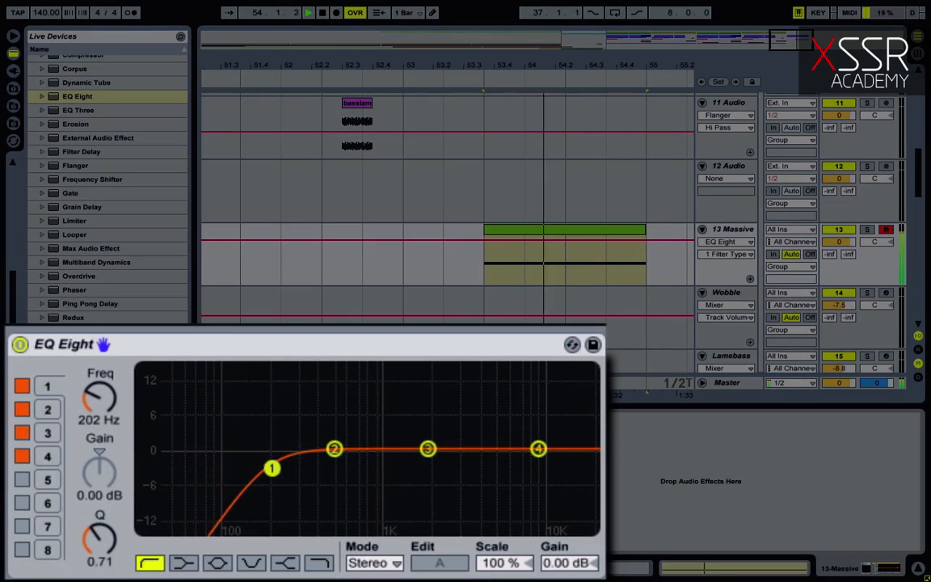
Step: Add Simple Delay to the 13 Massive track, with both channels in Time mode and the left delay at 1.00 ms
{"action": "scroll", "coordinate": [99, 315], "scroll_direction": "down", "scroll_amount": 5}
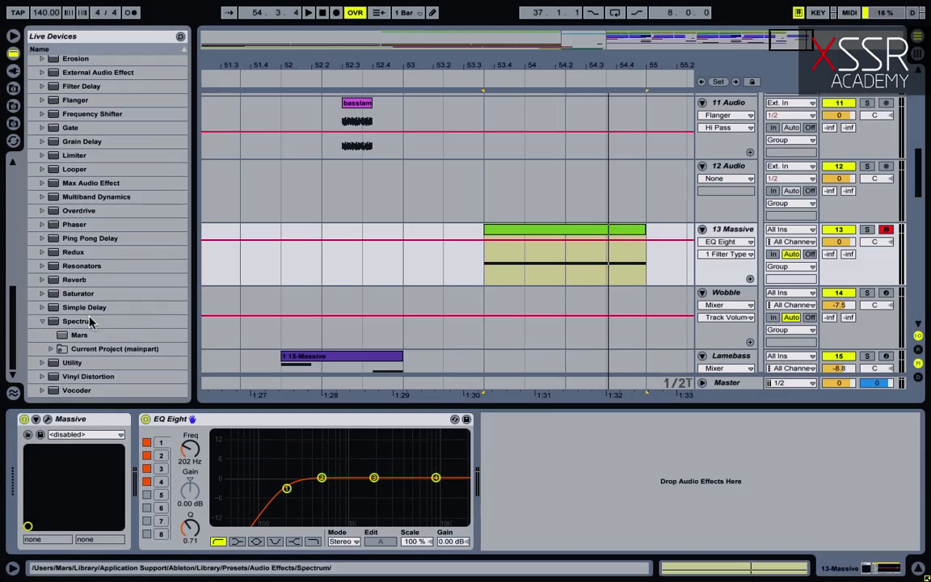
{"action": "left_click_drag", "start_coordinate": [87, 308], "coordinate": [558, 454]}
{"action": "left_click", "coordinate": [464, 404]}
{"action": "left_click", "coordinate": [481, 457]}
{"action": "left_click_drag", "start_coordinate": [578, 369], "coordinate": [578, 396]}
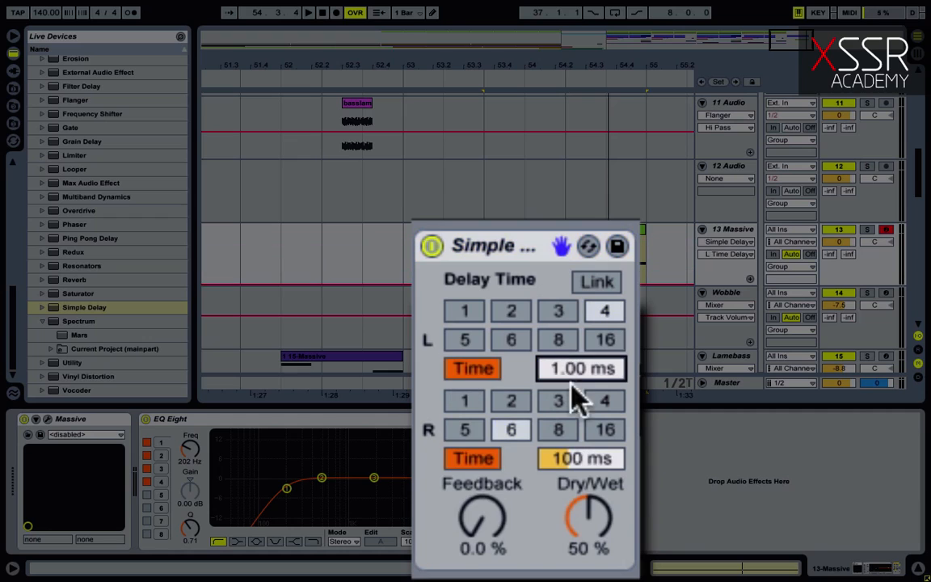
Step: Set Simple Delay's right delay time to 17.4 ms and its Dry/Wet to 65 % while playing the sound
{"action": "left_click_drag", "start_coordinate": [582, 459], "coordinate": [582, 477]}
{"action": "left_click", "coordinate": [475, 462]}
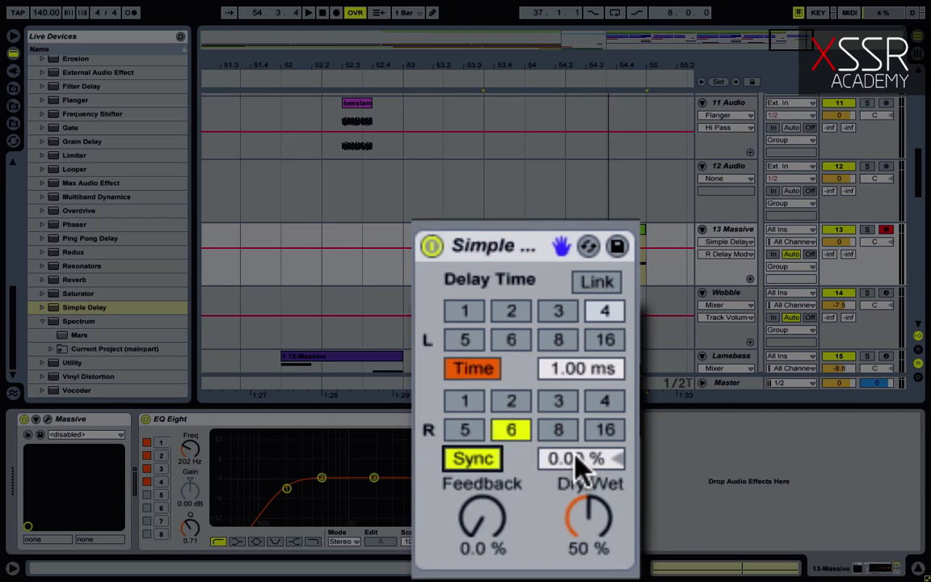
{"action": "left_click", "coordinate": [461, 458]}
{"action": "mouse_move", "coordinate": [577, 464]}
{"action": "left_mouse_down"}
{"action": "mouse_move", "coordinate": [576, 473]}
{"action": "mouse_move", "coordinate": [565, 445]}
{"action": "mouse_move", "coordinate": [582, 473]}
{"action": "left_mouse_up"}
{"action": "key", "text": "space"}
{"action": "left_click_drag", "start_coordinate": [599, 547], "coordinate": [599, 574]}
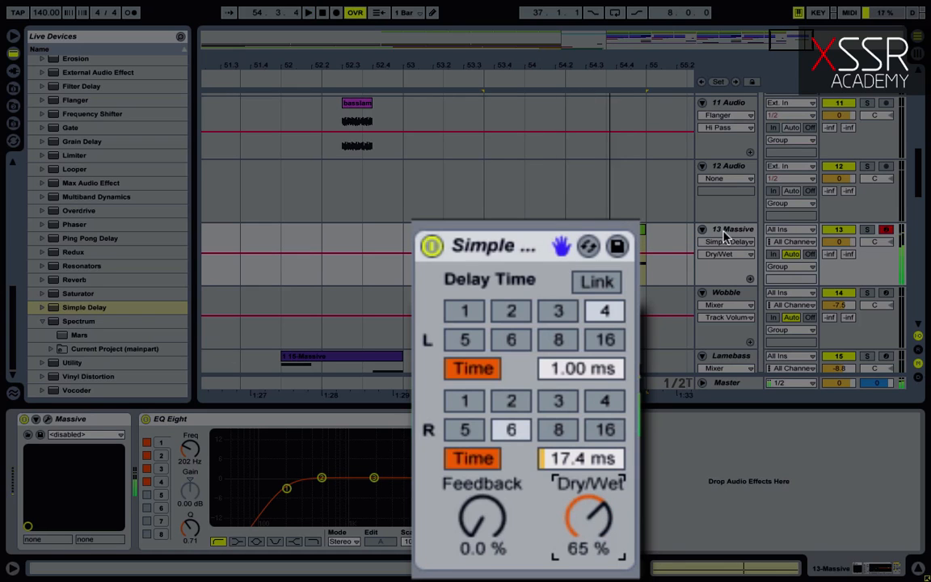
Step: Rename the 13 Massive track to Wobble2 and insert an unfolded new MIDI track below it
{"action": "key", "text": "ctrl+shift+t"}
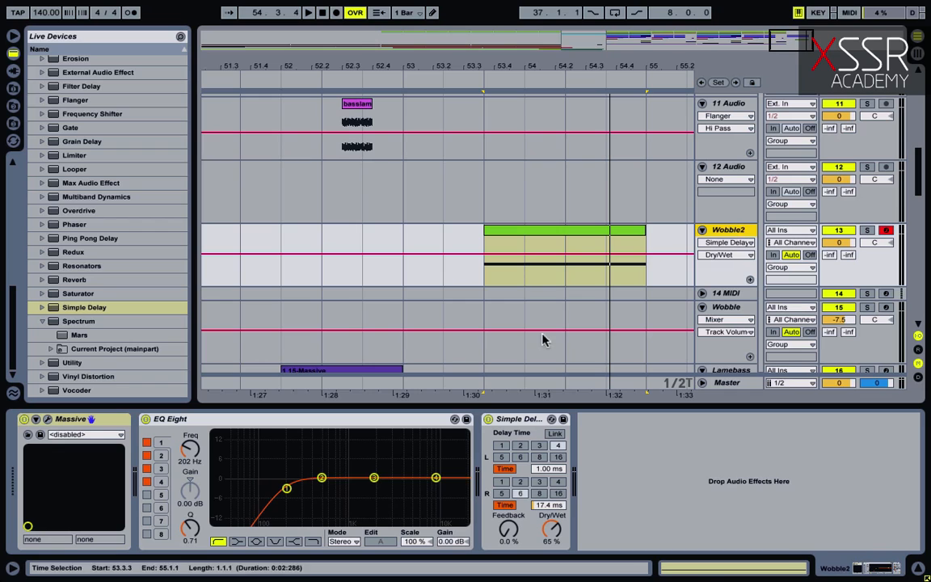
{"action": "left_click", "coordinate": [728, 295]}
{"action": "left_click", "coordinate": [702, 294]}
Step: Load Reaktor5 on the new MIDI track and open the recent Razor ensemble with the Reaktor browser hidden
{"action": "left_click", "coordinate": [12, 72]}
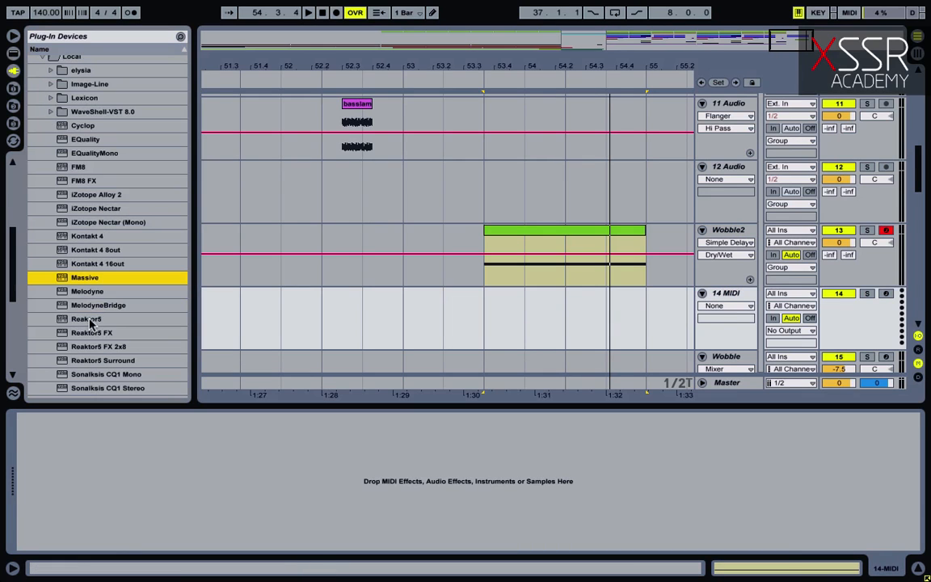
{"action": "left_click_drag", "start_coordinate": [89, 320], "coordinate": [536, 306]}
{"action": "left_click", "coordinate": [280, 89]}
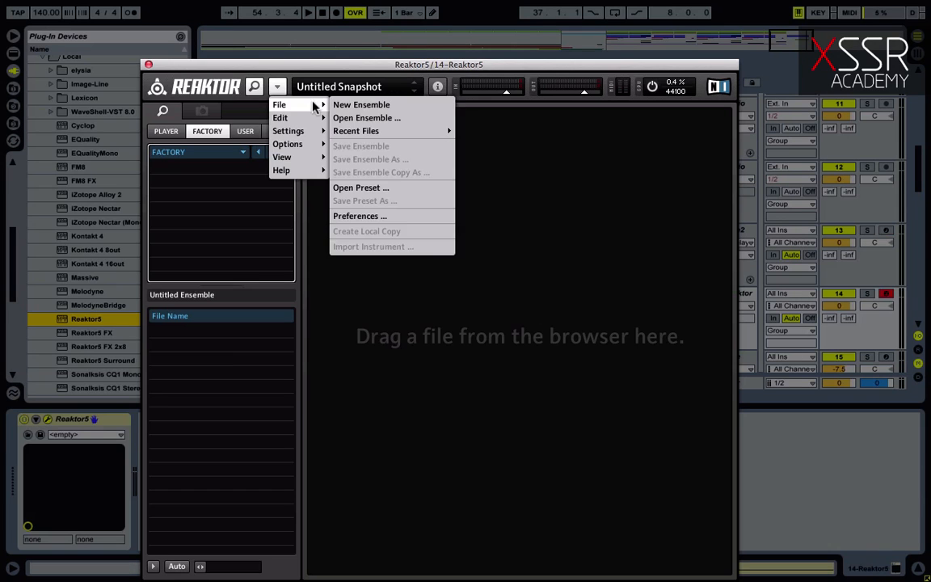
{"action": "left_click", "coordinate": [501, 131]}
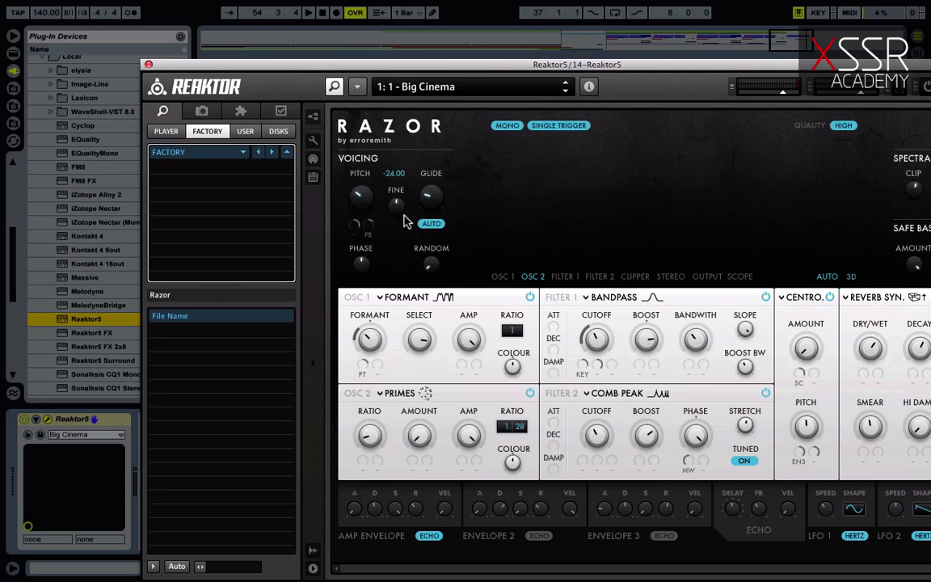
{"action": "left_click", "coordinate": [333, 87]}
{"action": "left_click_drag", "start_coordinate": [374, 64], "coordinate": [360, 36]}
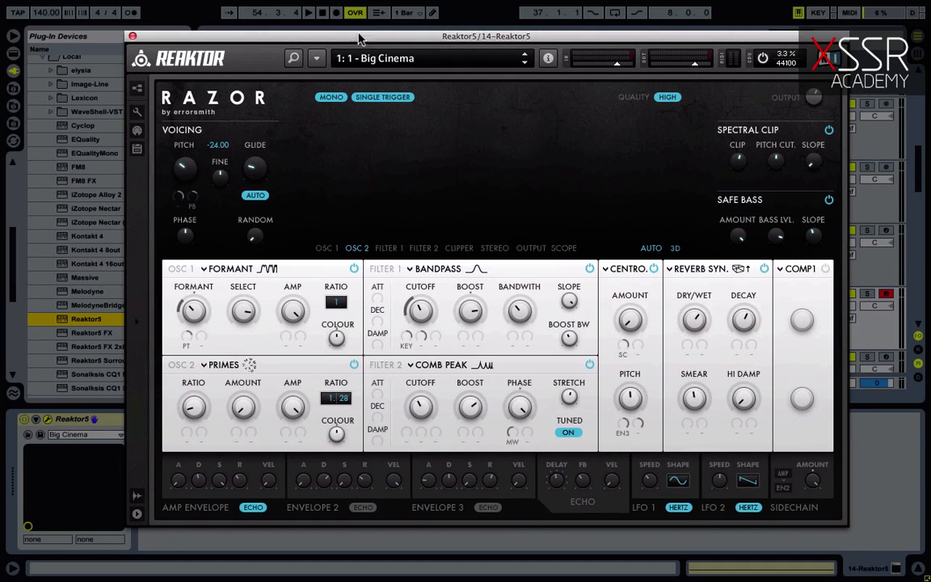
Step: Load the preset wobble3.nrkt into Razor and close the plug-in window
{"action": "left_click", "coordinate": [315, 58]}
{"action": "mouse_move", "coordinate": [345, 78]}
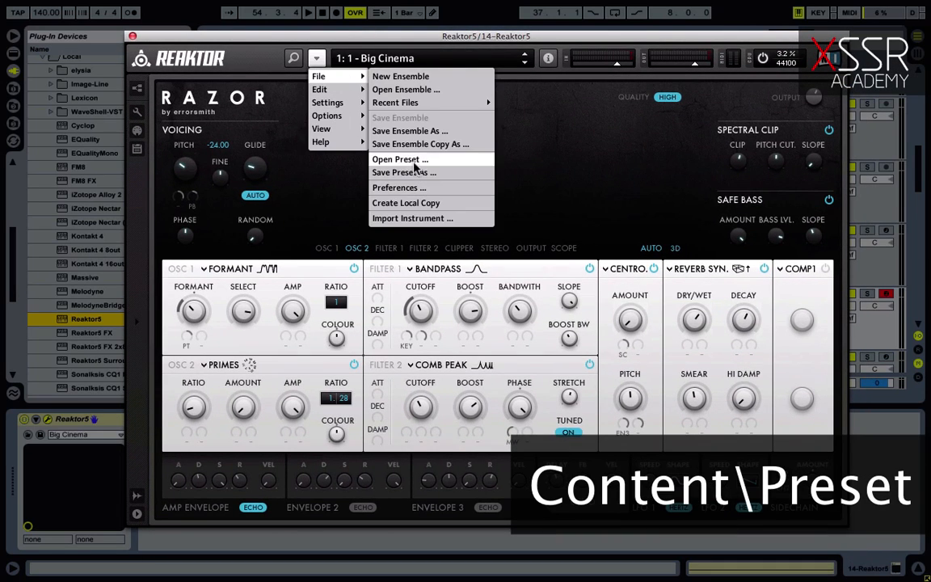
{"action": "left_click", "coordinate": [426, 162]}
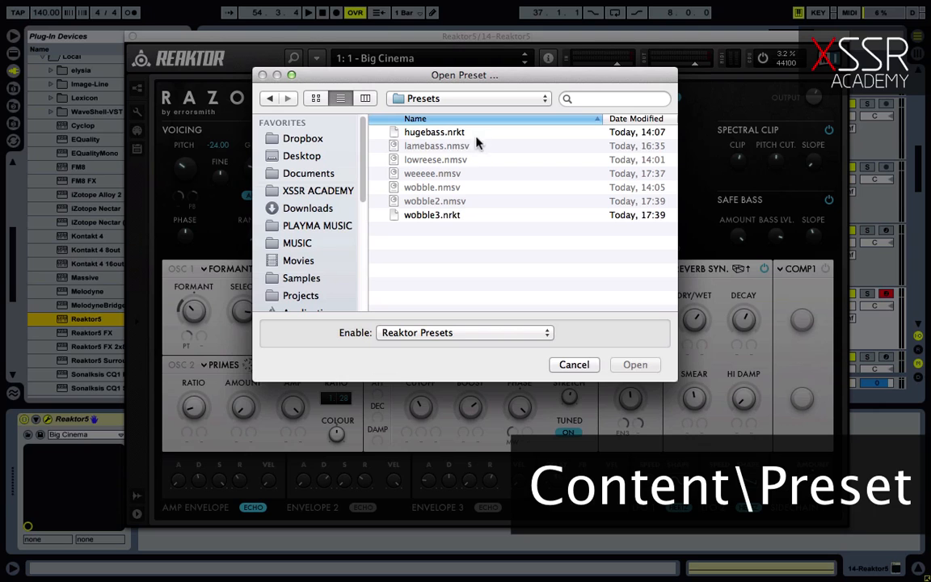
{"action": "double_click", "coordinate": [434, 215]}
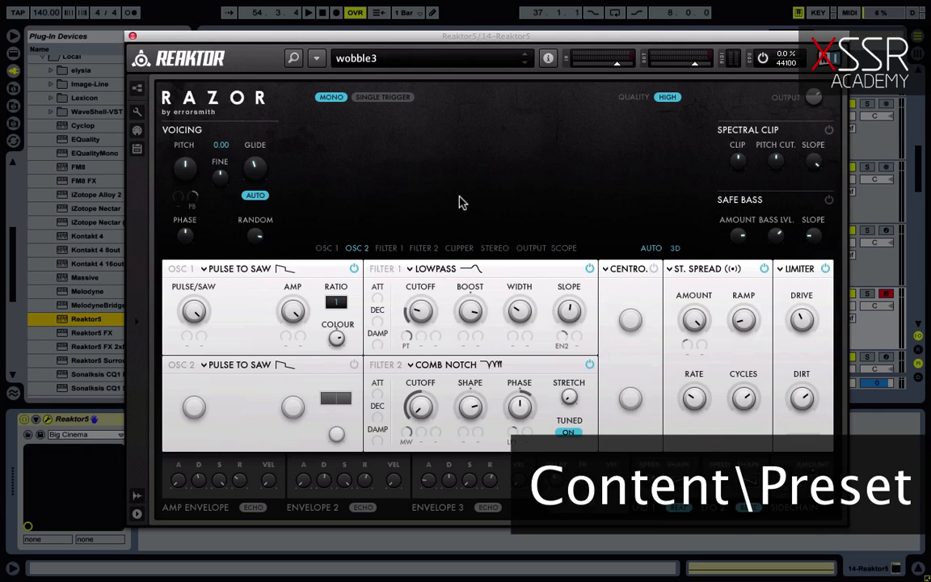
{"action": "left_click", "coordinate": [133, 38]}
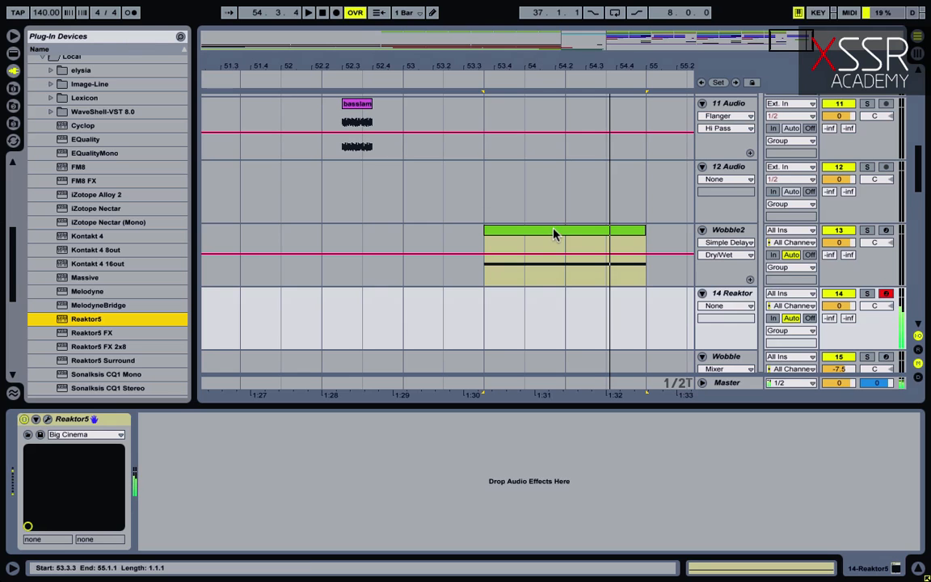
Step: Copy the Wobble2 clip to the same position, 53.3.3, on the 14 Reaktor track
{"action": "left_click_drag", "start_coordinate": [555, 234], "coordinate": [556, 284]}
{"action": "left_click", "coordinate": [489, 305]}
{"action": "key", "text": "ctrl+v"}
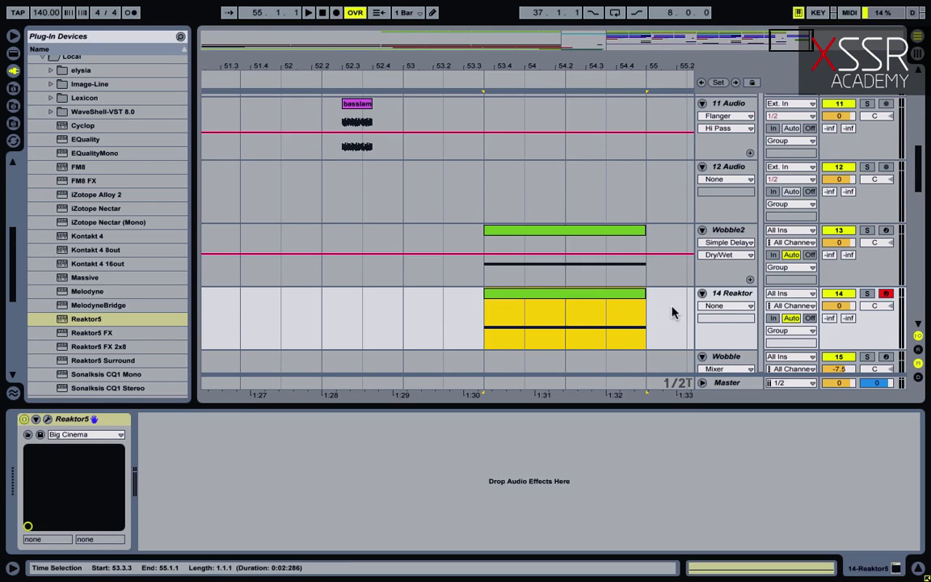
Step: Transpose the note in the 14 Reaktor clip down one octave, checking it soloed and together with the other tracks
{"action": "key", "text": "space"}
{"action": "left_click", "coordinate": [882, 293]}
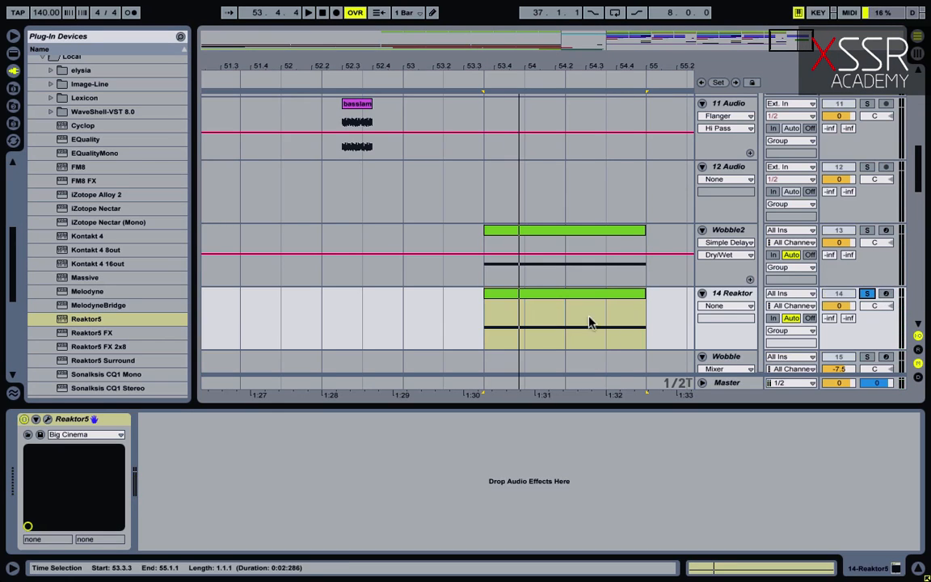
{"action": "left_click", "coordinate": [564, 297]}
{"action": "left_click", "coordinate": [357, 469]}
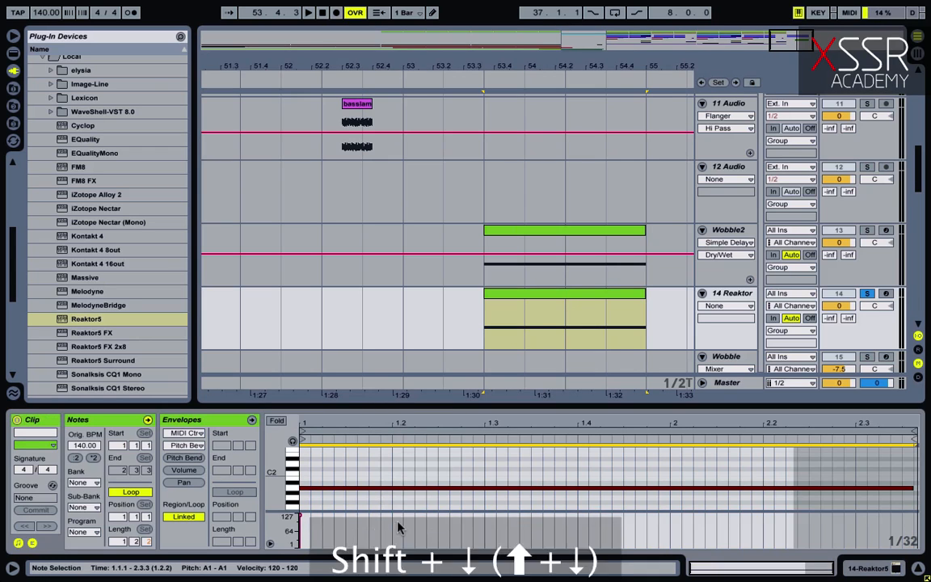
{"action": "key", "text": "shift+Down"}
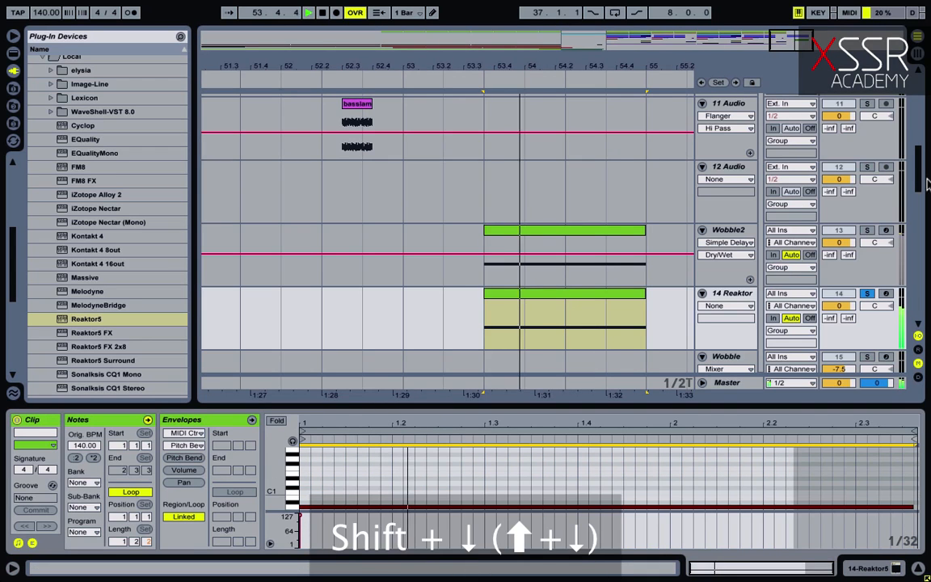
{"action": "left_click", "coordinate": [868, 294]}
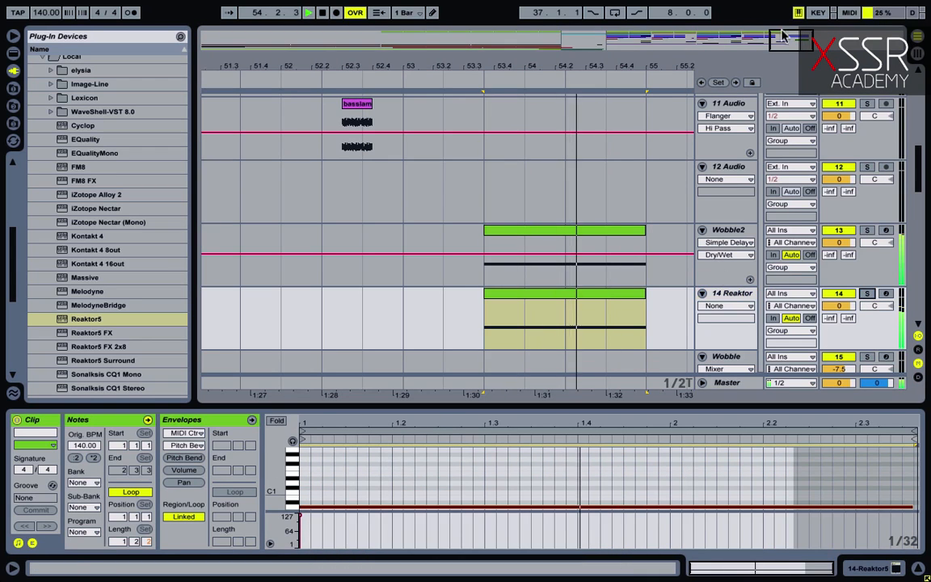
Step: Duplicate the drum and crash clips between 45.1.1 and 53.1.1 to bar 53 and play from 53.1.1
{"action": "left_click_drag", "start_coordinate": [786, 36], "coordinate": [785, 10]}
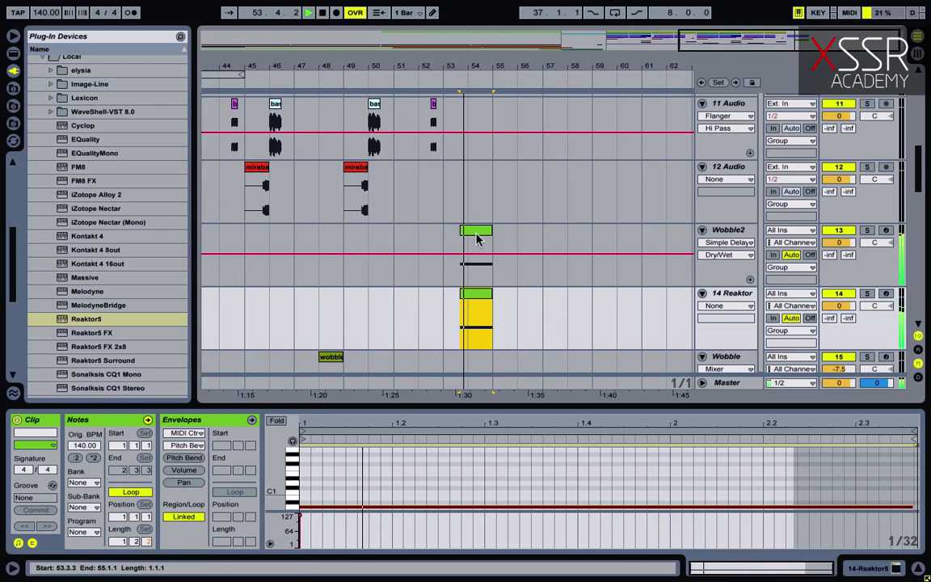
{"action": "scroll", "coordinate": [465, 218], "scroll_direction": "up", "scroll_amount": 3}
{"action": "scroll", "coordinate": [467, 217], "scroll_direction": "up", "scroll_amount": 10}
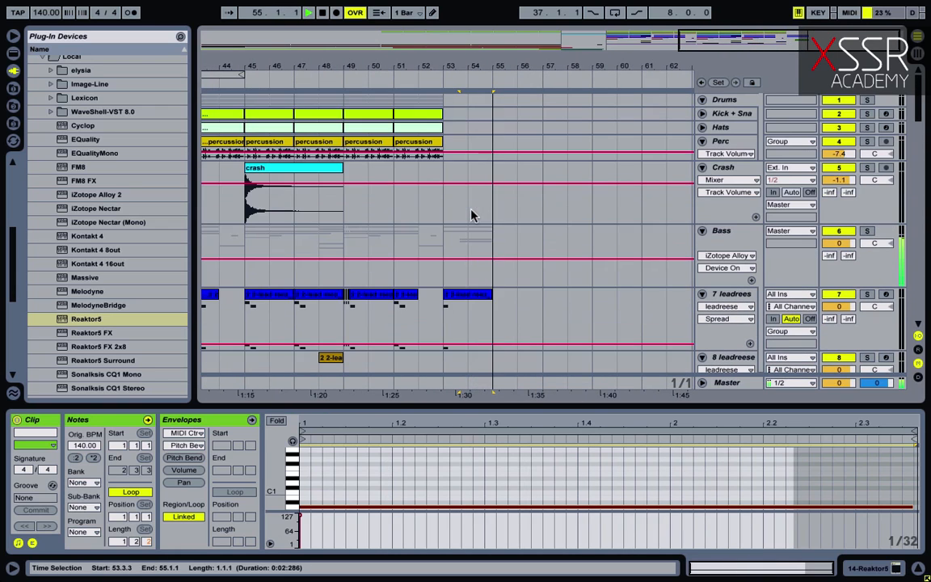
{"action": "left_click_drag", "start_coordinate": [436, 208], "coordinate": [251, 120]}
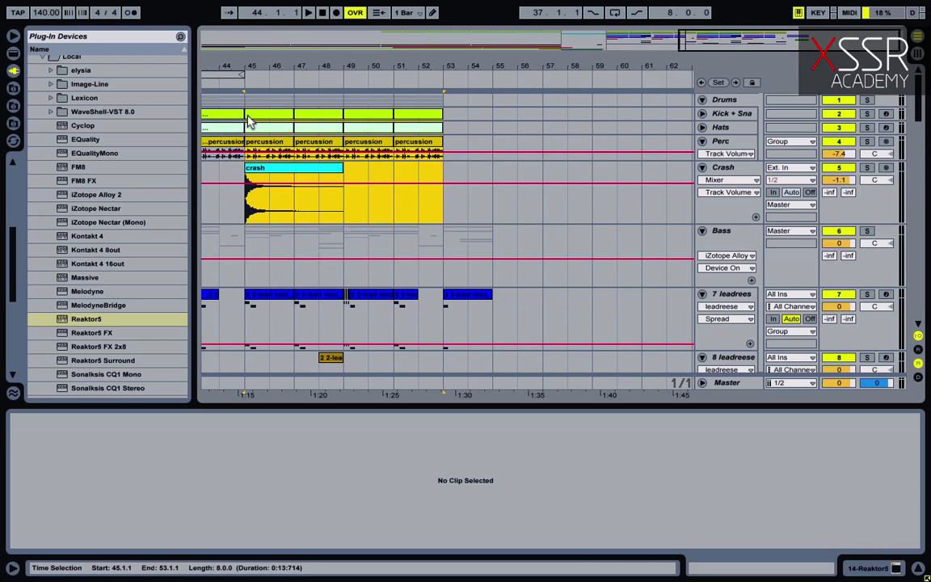
{"action": "key", "text": "ctrl+d"}
{"action": "left_click", "coordinate": [444, 195]}
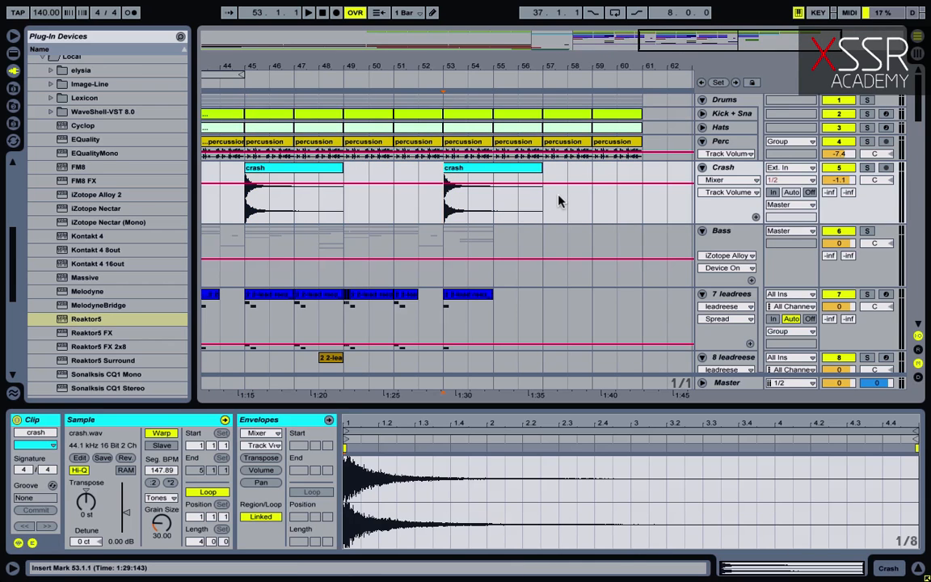
{"action": "scroll", "coordinate": [549, 201], "scroll_direction": "down", "scroll_amount": 10}
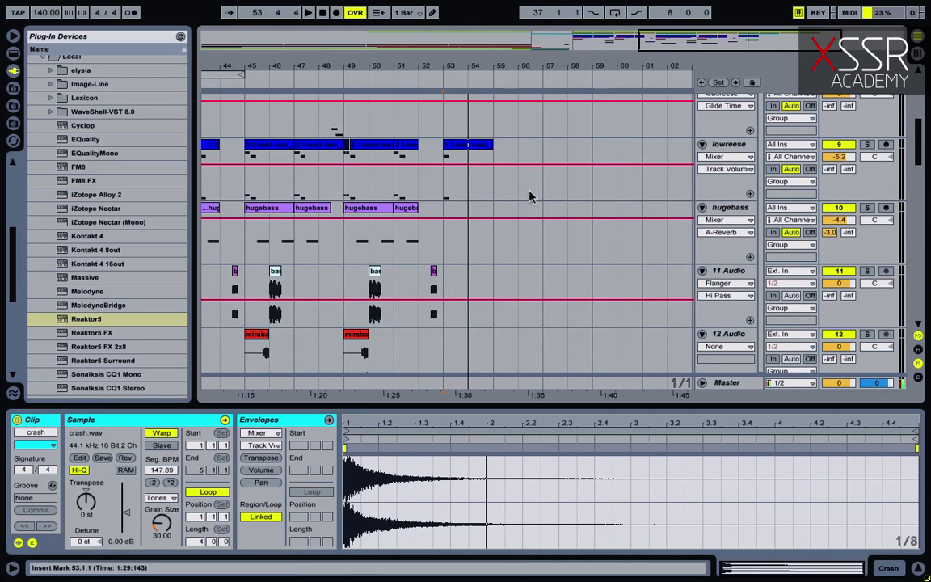
{"action": "key", "text": "space"}
Step: Extend the Wobble2 and 14 Reaktor clips to start about a third of a bar into bar 53 and play them
{"action": "left_click_drag", "start_coordinate": [489, 66], "coordinate": [606, 133]}
{"action": "left_click", "coordinate": [595, 194]}
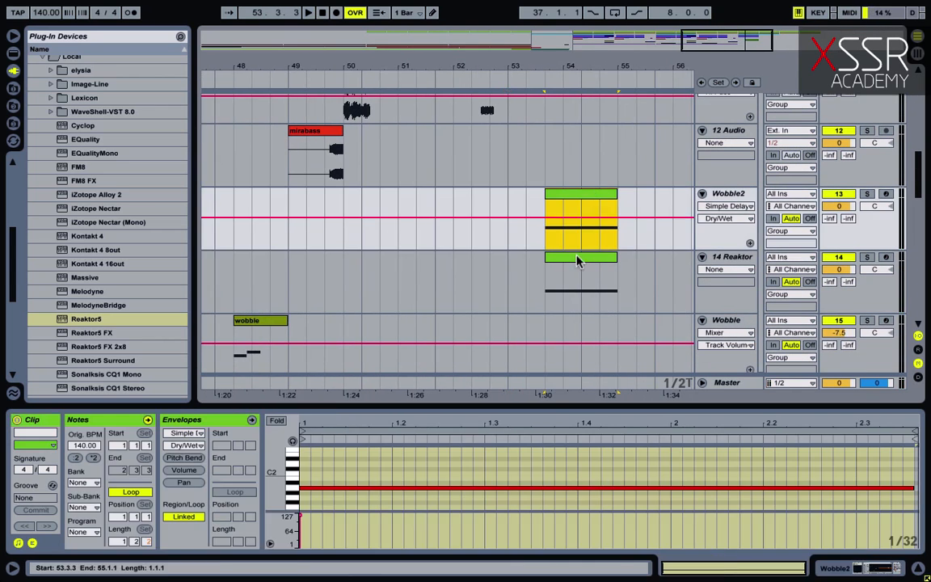
{"action": "left_click", "coordinate": [589, 258], "text": "shift"}
{"action": "mouse_move", "coordinate": [609, 257]}
{"action": "left_mouse_down"}
{"action": "mouse_move", "coordinate": [594, 256]}
{"action": "mouse_move", "coordinate": [613, 258]}
{"action": "left_mouse_up"}
{"action": "left_click", "coordinate": [607, 259]}
{"action": "left_click_drag", "start_coordinate": [596, 196], "coordinate": [610, 198]}
{"action": "left_click", "coordinate": [507, 204]}
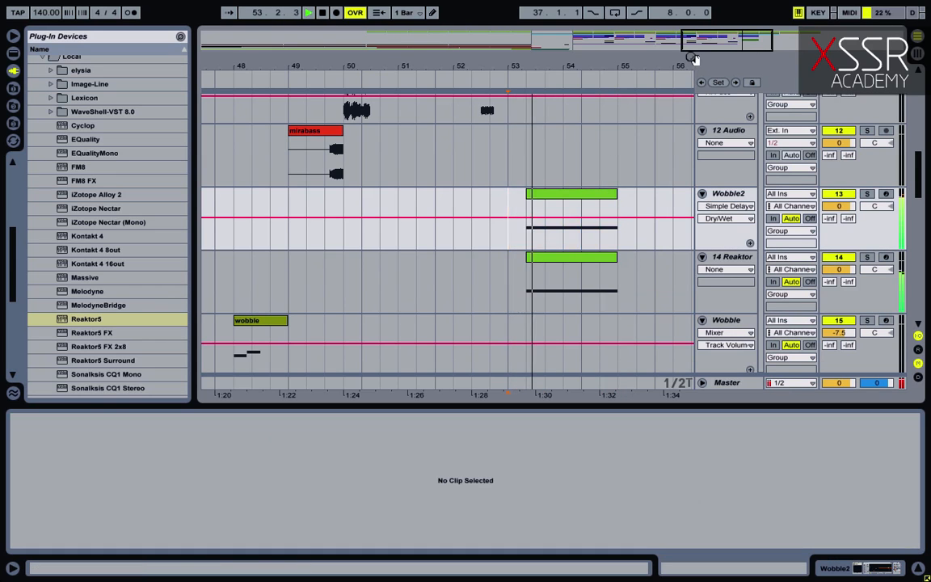
{"action": "key", "text": "space"}
{"action": "left_click_drag", "start_coordinate": [693, 60], "coordinate": [876, 88]}
{"action": "left_click_drag", "start_coordinate": [641, 67], "coordinate": [510, 73]}
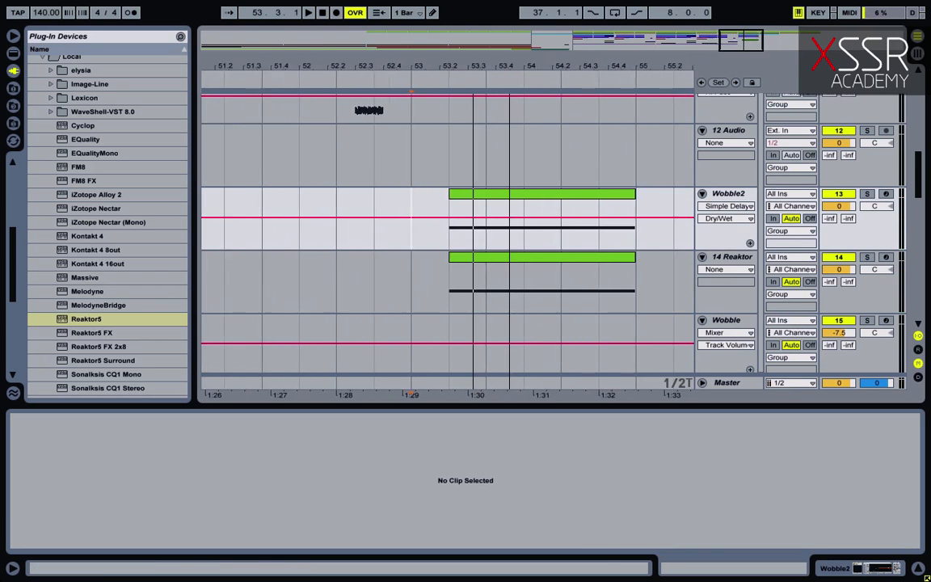
Step: Shift the Wobble2 and 14 Reaktor clips to start at 53.3.1, delete their parts past 55.1.1 and play from bar 53
{"action": "left_click_drag", "start_coordinate": [732, 61], "coordinate": [730, 69]}
{"action": "left_click_drag", "start_coordinate": [530, 194], "coordinate": [552, 195]}
{"action": "left_click_drag", "start_coordinate": [518, 257], "coordinate": [539, 257]}
{"action": "left_click_drag", "start_coordinate": [672, 296], "coordinate": [686, 224]}
{"action": "key", "text": "Delete"}
{"action": "left_click", "coordinate": [419, 240]}
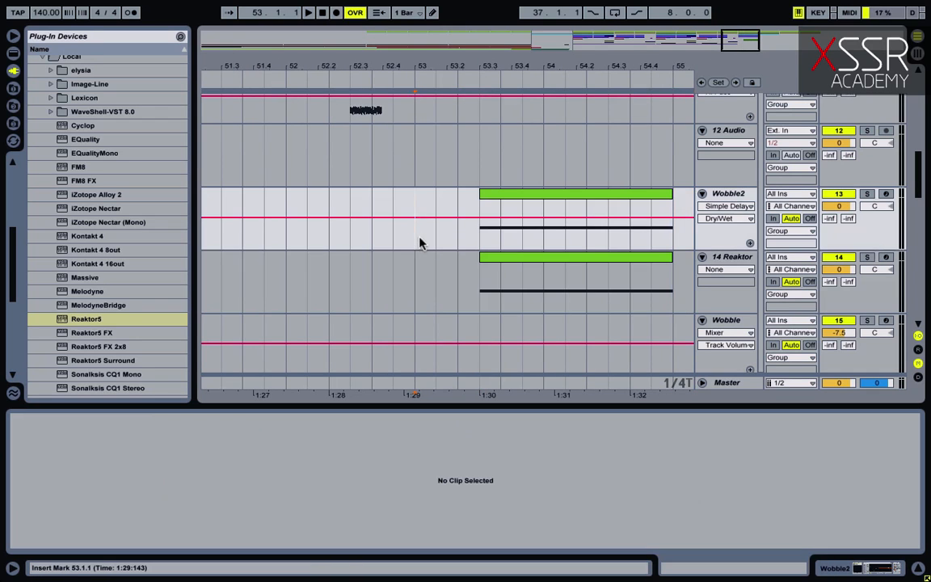
{"action": "scroll", "coordinate": [513, 243], "scroll_direction": "down", "scroll_amount": 5}
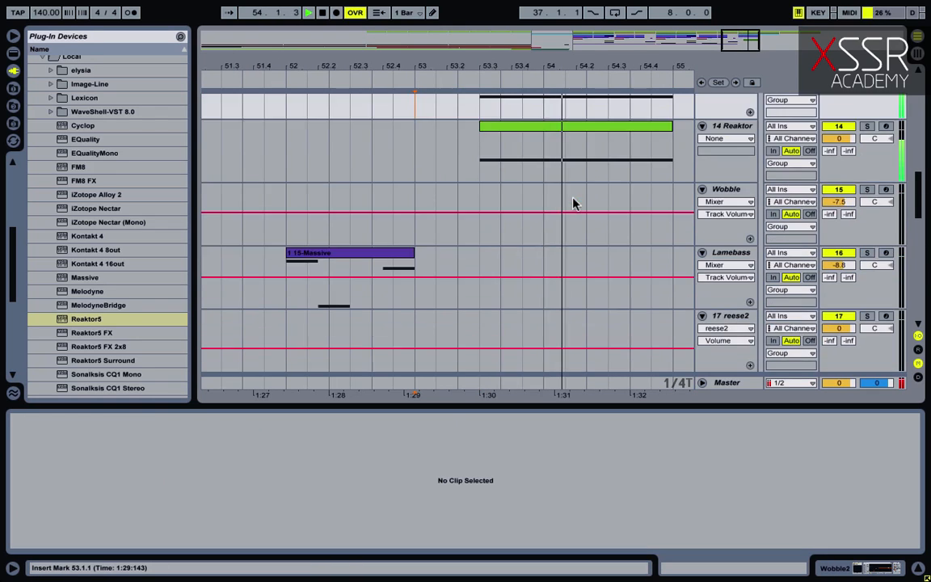
{"action": "key", "text": "space"}
Step: Duplicate the section from 53.1.1 to 55.1.1 on the lowreese through Wobble2 tracks to 55.1.1
{"action": "left_click_drag", "start_coordinate": [738, 46], "coordinate": [737, 24]}
{"action": "scroll", "coordinate": [545, 185], "scroll_direction": "up", "scroll_amount": 3}
{"action": "scroll", "coordinate": [535, 234], "scroll_direction": "up", "scroll_amount": 7}
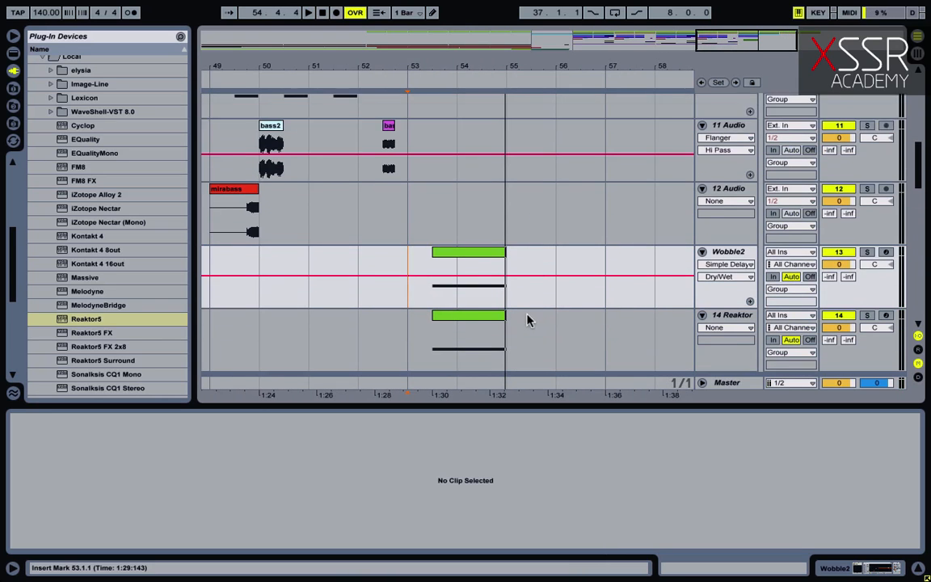
{"action": "left_click_drag", "start_coordinate": [508, 339], "coordinate": [412, 115]}
{"action": "scroll", "coordinate": [471, 138], "scroll_direction": "up", "scroll_amount": 3}
{"action": "key", "text": "ctrl+d"}
{"action": "scroll", "coordinate": [545, 194], "scroll_direction": "down", "scroll_amount": 10}
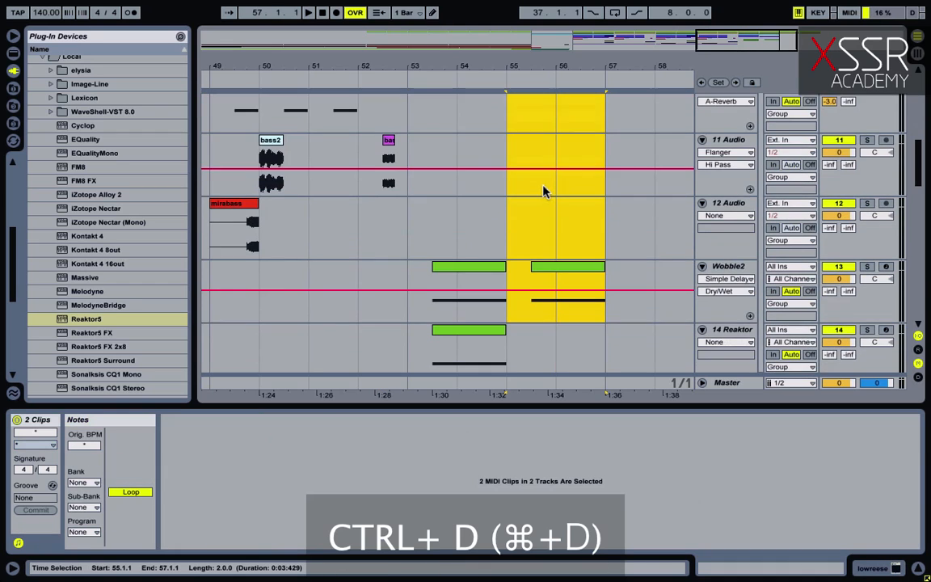
Step: Duplicate the 14 Reaktor section from 53.1.1 to 55.1.1 to bar 55 and play from 55.1.1
{"action": "left_click_drag", "start_coordinate": [406, 159], "coordinate": [506, 160]}
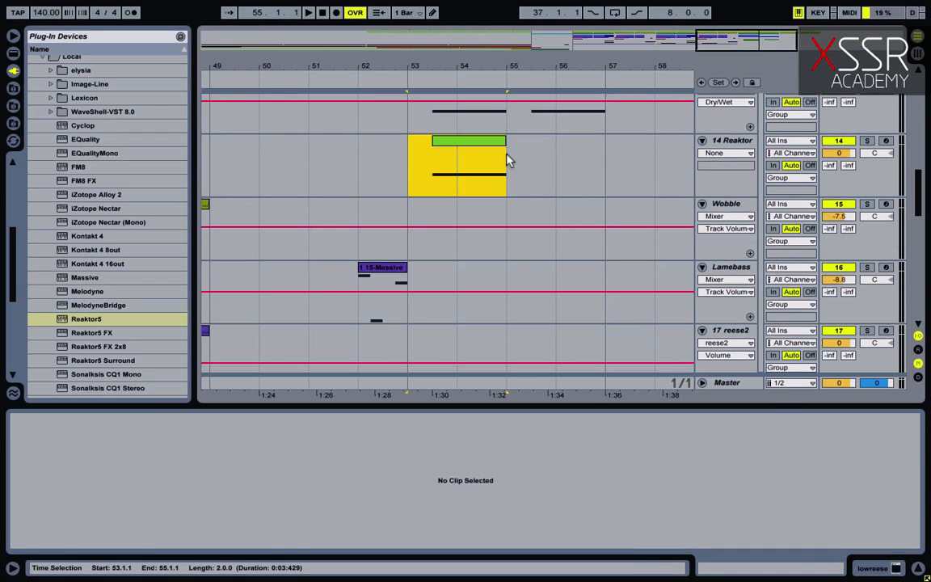
{"action": "key", "text": "ctrl+d"}
{"action": "left_click", "coordinate": [508, 164]}
{"action": "scroll", "coordinate": [578, 191], "scroll_direction": "down", "scroll_amount": 8}
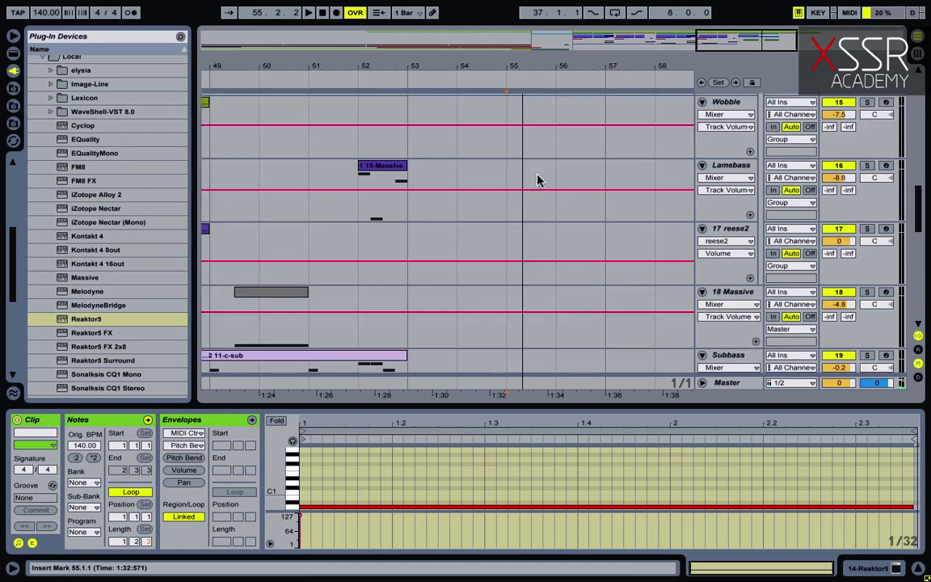
{"action": "scroll", "coordinate": [535, 176], "scroll_direction": "up", "scroll_amount": 15}
{"action": "scroll", "coordinate": [534, 176], "scroll_direction": "up", "scroll_amount": 5}
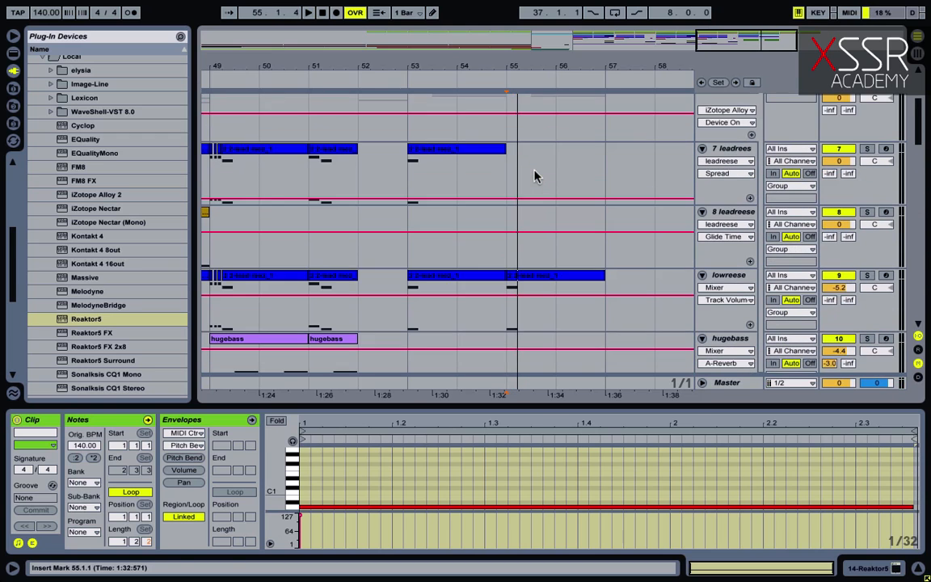
Step: Delete the duplicated lowreese clip between 55.1.1 and 57.1.1
{"action": "scroll", "coordinate": [540, 212], "scroll_direction": "down", "scroll_amount": 1}
{"action": "left_click", "coordinate": [532, 234]}
{"action": "key", "text": "Delete"}
{"action": "scroll", "coordinate": [534, 239], "scroll_direction": "down", "scroll_amount": 1}
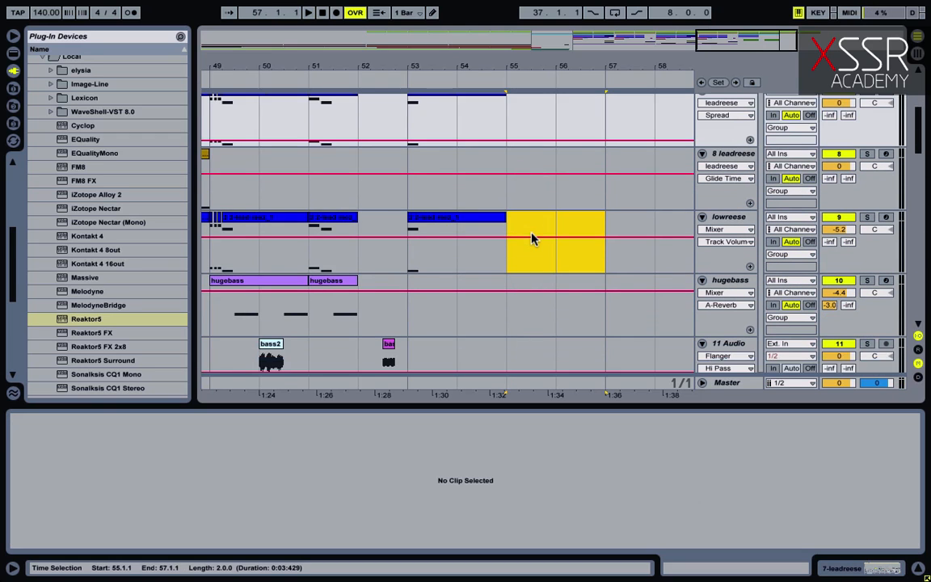
Step: Copy the one-bar clip at 48.1.1 on the 8 leadreese track and paste it at 55.1.1
{"action": "scroll", "coordinate": [615, 226], "scroll_direction": "up", "scroll_amount": 3}
{"action": "left_click", "coordinate": [886, 197]}
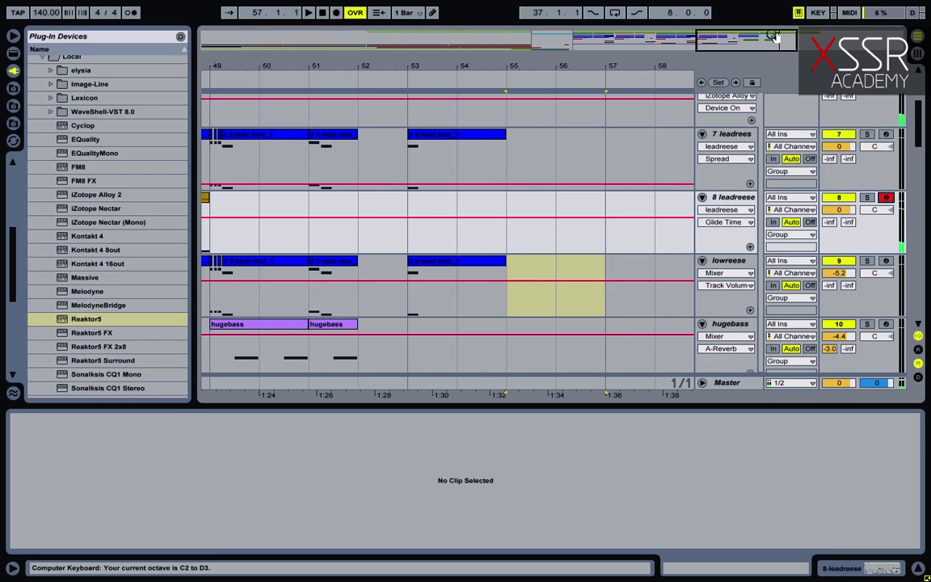
{"action": "left_click_drag", "start_coordinate": [774, 37], "coordinate": [761, 61]}
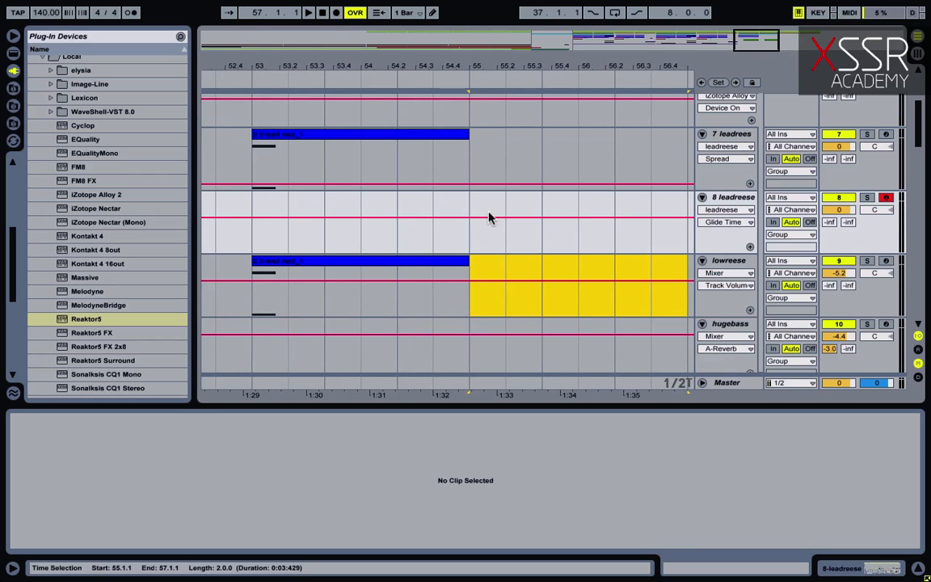
{"action": "scroll", "coordinate": [502, 229], "scroll_direction": "left", "scroll_amount": 10}
{"action": "scroll", "coordinate": [388, 214], "scroll_direction": "left", "scroll_amount": 3}
{"action": "left_click", "coordinate": [360, 199]}
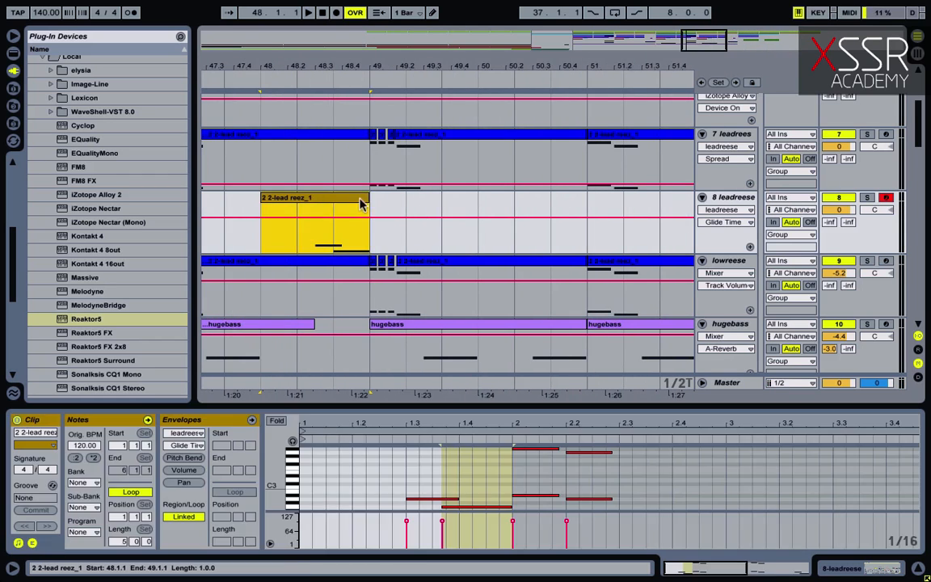
{"action": "left_click_drag", "start_coordinate": [685, 38], "coordinate": [728, 37]}
{"action": "left_click", "coordinate": [571, 234]}
{"action": "key", "text": "super+v"}
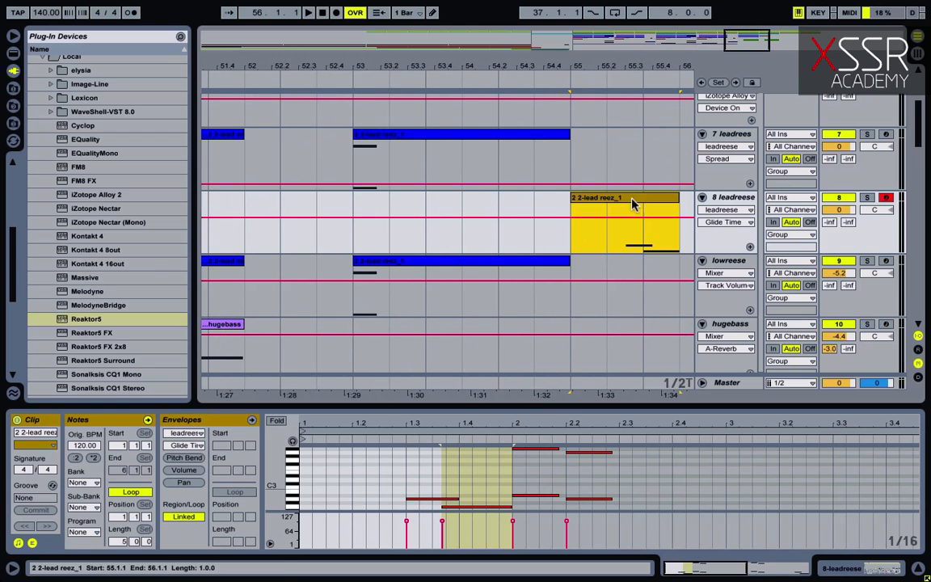
Step: Move the pasted leadreese clip's first note to 1.1.1, raise it two semitones, and trim the clip to end at 55.2.2
{"action": "left_click_drag", "start_coordinate": [420, 501], "coordinate": [321, 500]}
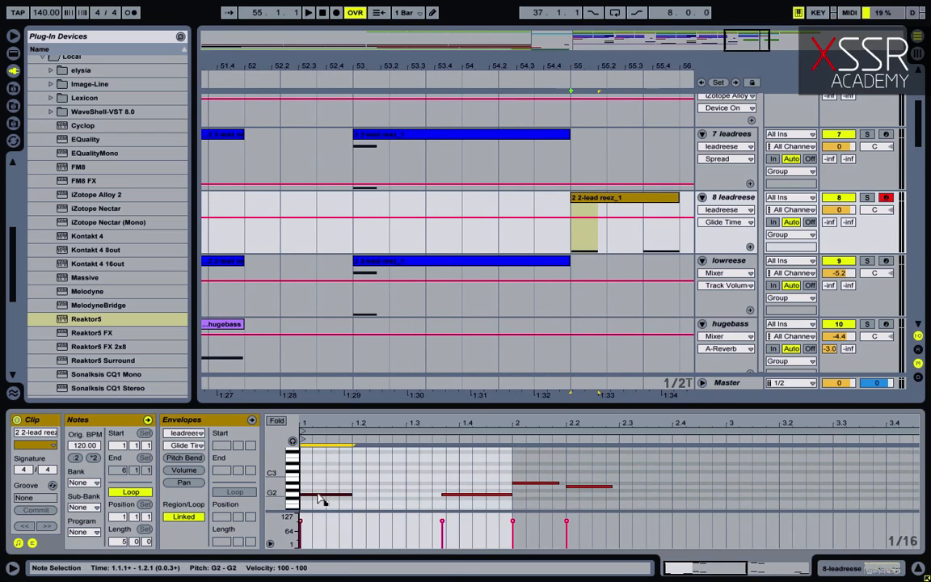
{"action": "key", "text": "space"}
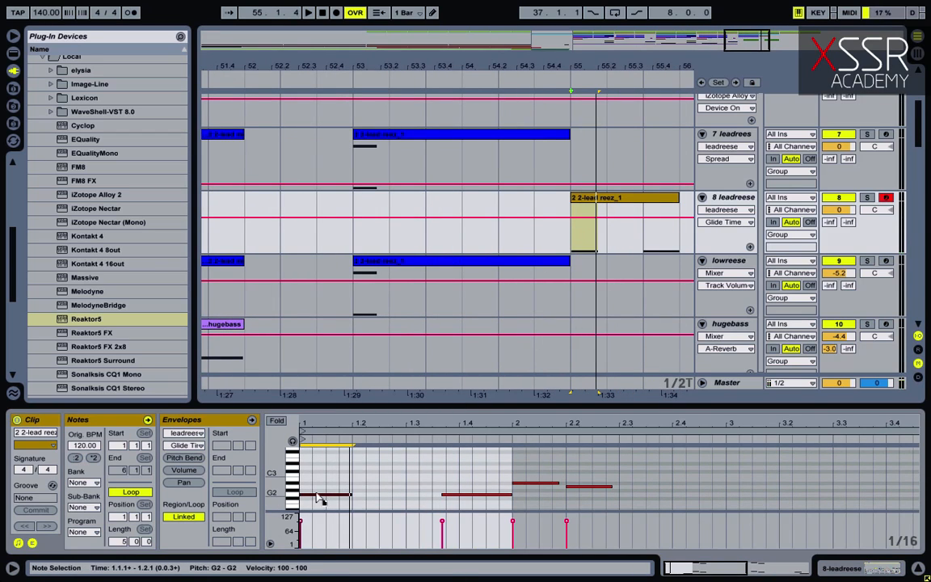
{"action": "key", "text": "space"}
{"action": "left_click_drag", "start_coordinate": [318, 491], "coordinate": [322, 488]}
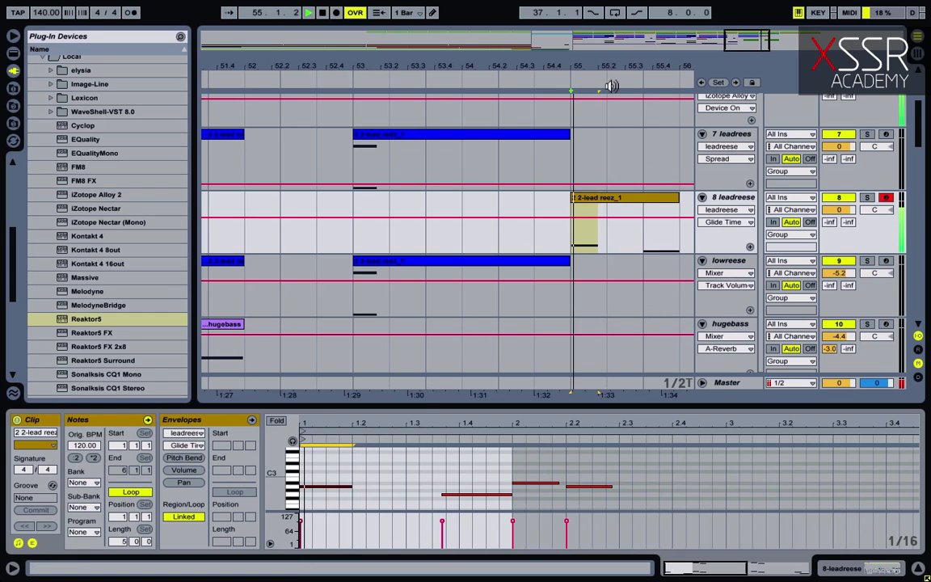
{"action": "left_click_drag", "start_coordinate": [679, 200], "coordinate": [608, 205]}
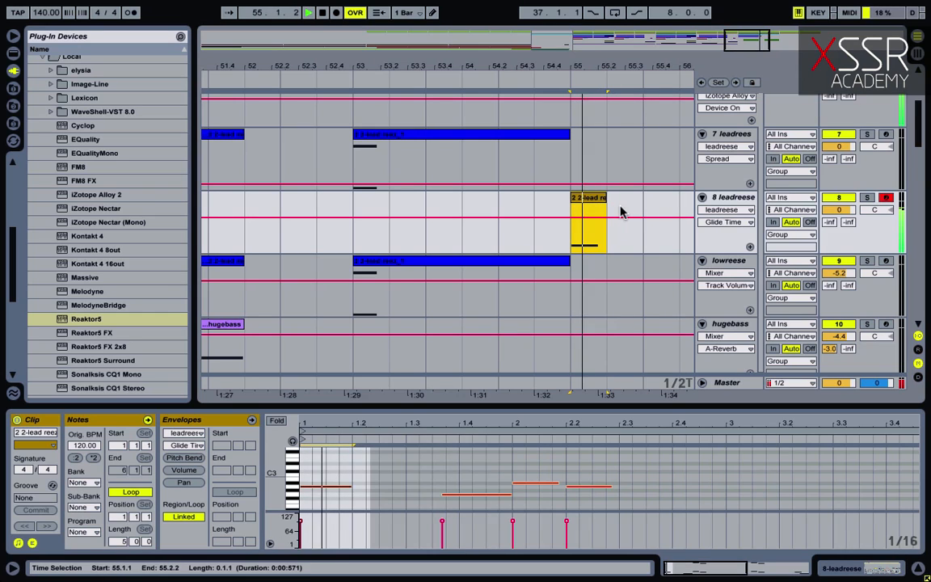
{"action": "key", "text": "space"}
Step: Copy the hugebass clip from 51.1.1 and paste it at 55.1.1 on the same track
{"action": "scroll", "coordinate": [570, 230], "scroll_direction": "down", "scroll_amount": 10}
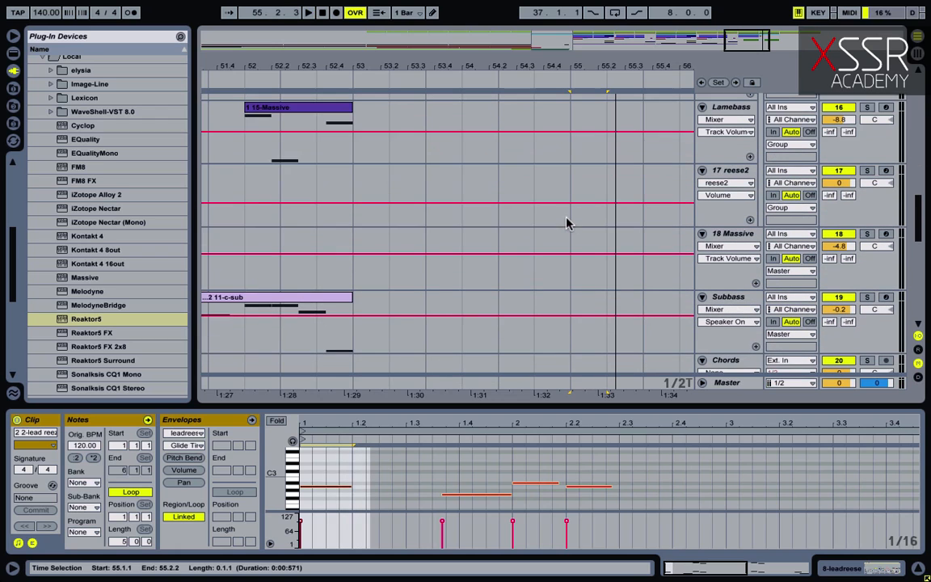
{"action": "left_click_drag", "start_coordinate": [762, 48], "coordinate": [760, 26]}
{"action": "scroll", "coordinate": [636, 222], "scroll_direction": "up", "scroll_amount": 6}
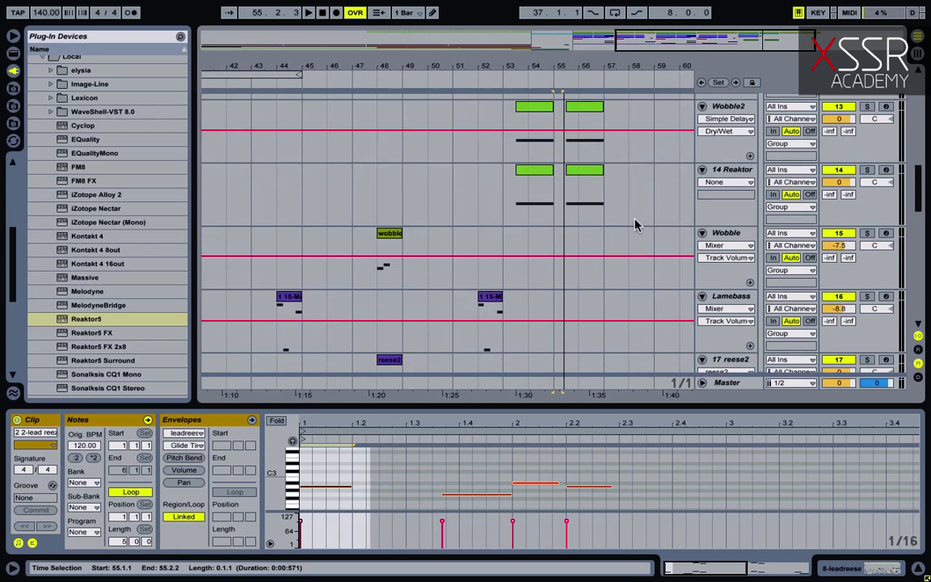
{"action": "scroll", "coordinate": [520, 237], "scroll_direction": "up", "scroll_amount": 3}
{"action": "left_click", "coordinate": [471, 120]}
{"action": "key", "text": "super+c"}
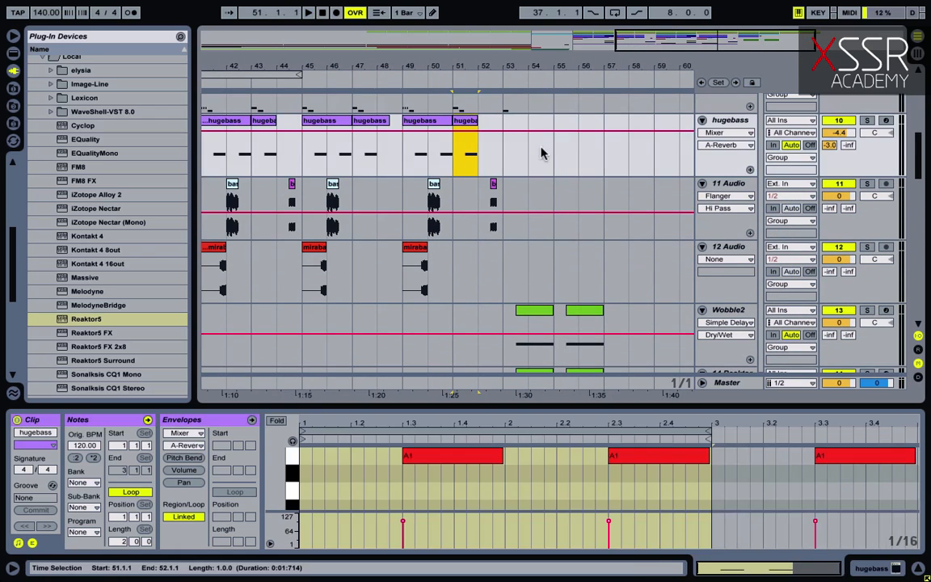
{"action": "left_click", "coordinate": [552, 151]}
{"action": "key", "text": "super+v"}
Step: Set the pasted hugebass clip's start to 1.3.1 and shorten the clip to end at about 55.2.2
{"action": "left_click", "coordinate": [381, 441]}
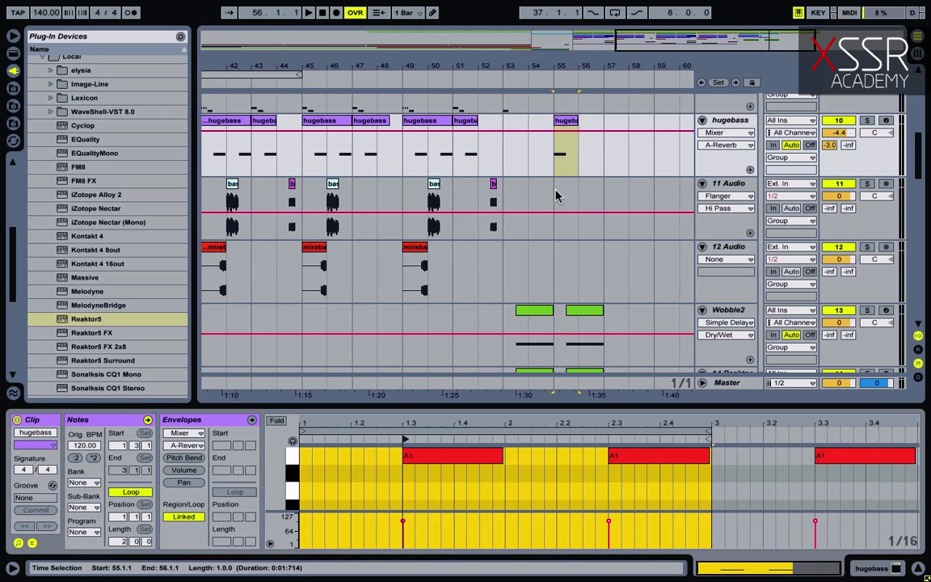
{"action": "left_click_drag", "start_coordinate": [576, 119], "coordinate": [564, 127]}
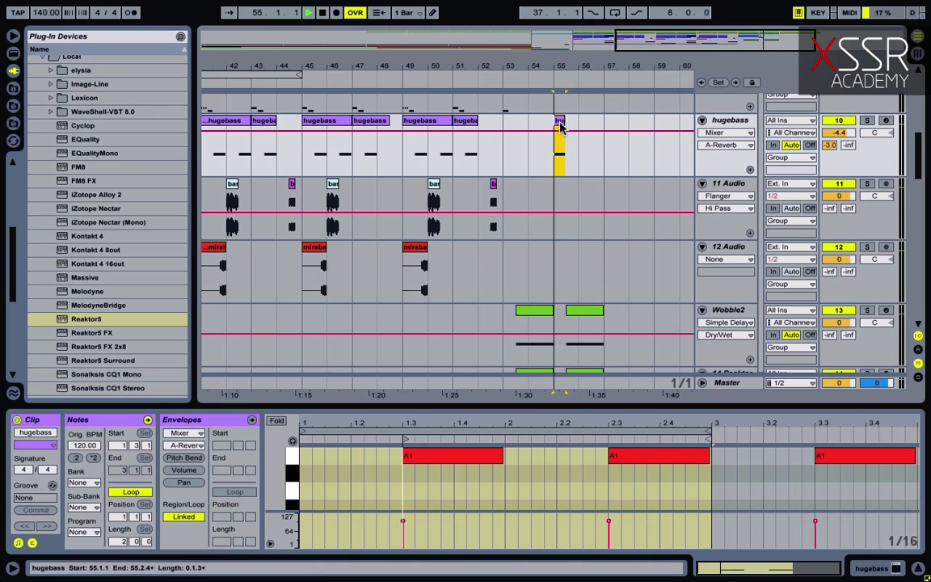
{"action": "key", "text": "space"}
{"action": "left_click_drag", "start_coordinate": [717, 47], "coordinate": [775, 74]}
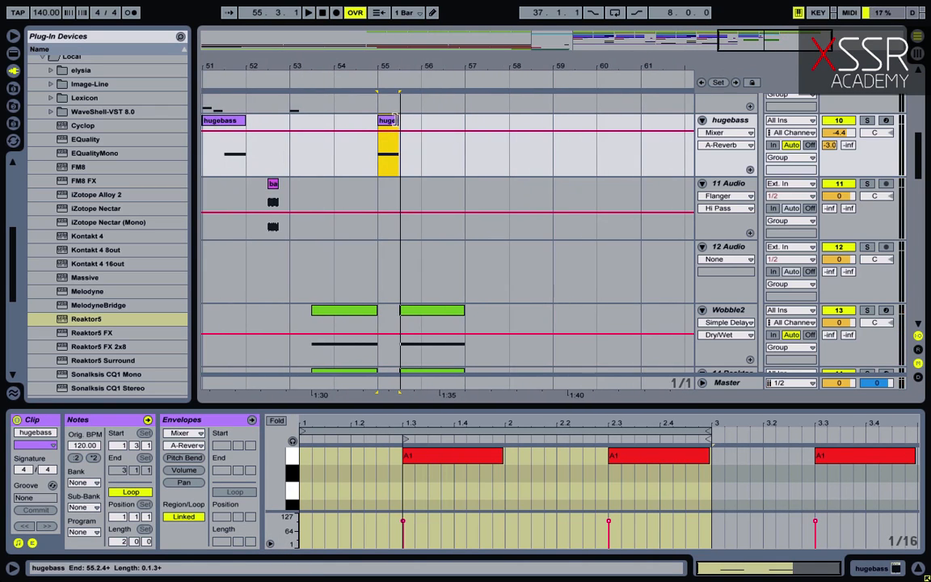
{"action": "key", "text": "space"}
Step: Delete the parts of the Wobble2 and 14 Reaktor clips between 56.3.3 and 57.1.1
{"action": "scroll", "coordinate": [415, 145], "scroll_direction": "up", "scroll_amount": 3}
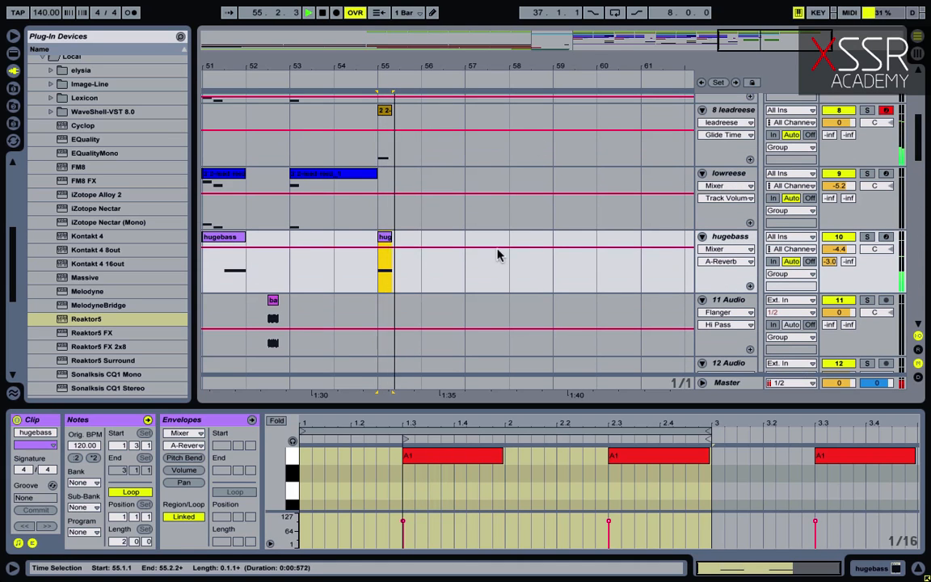
{"action": "scroll", "coordinate": [495, 219], "scroll_direction": "down", "scroll_amount": 1}
{"action": "scroll", "coordinate": [495, 218], "scroll_direction": "down", "scroll_amount": 3}
{"action": "key", "text": "space"}
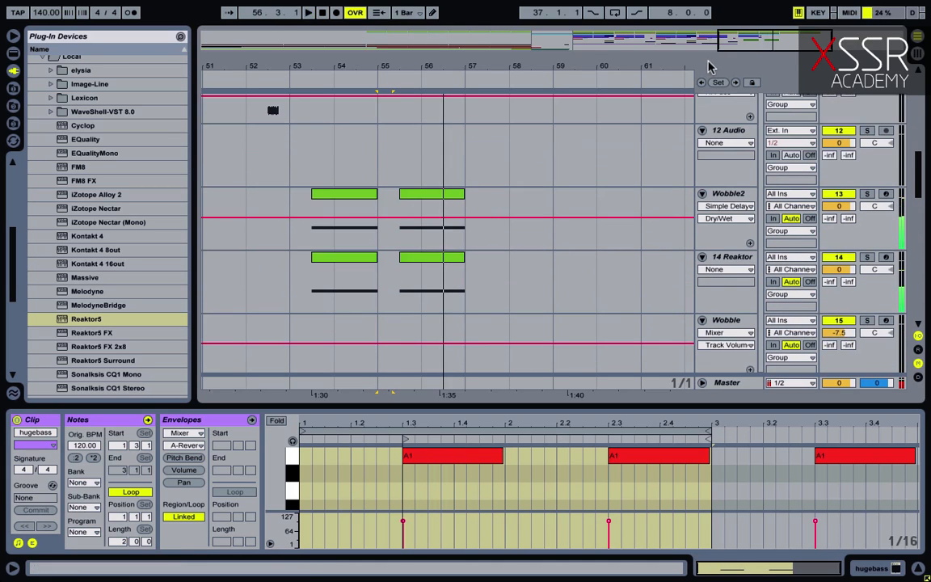
{"action": "left_click_drag", "start_coordinate": [766, 40], "coordinate": [764, 77]}
{"action": "left_click_drag", "start_coordinate": [508, 280], "coordinate": [473, 235]}
{"action": "key", "text": "Delete"}
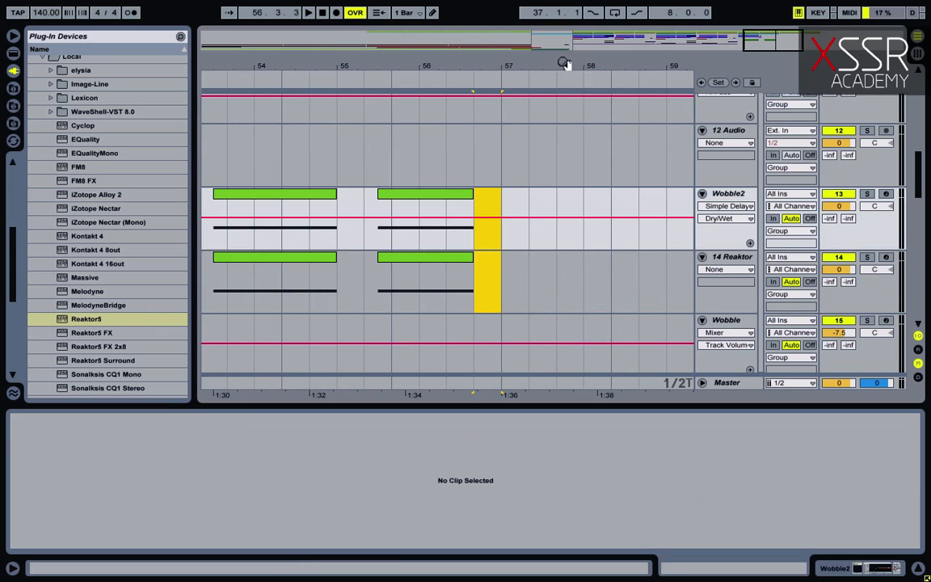
Step: Copy the 8 leadreese clip from bar 48 to 56.1.1 on the same track
{"action": "left_click_drag", "start_coordinate": [759, 43], "coordinate": [742, 16]}
{"action": "scroll", "coordinate": [405, 228], "scroll_direction": "up", "scroll_amount": 2}
{"action": "scroll", "coordinate": [405, 228], "scroll_direction": "up", "scroll_amount": 1}
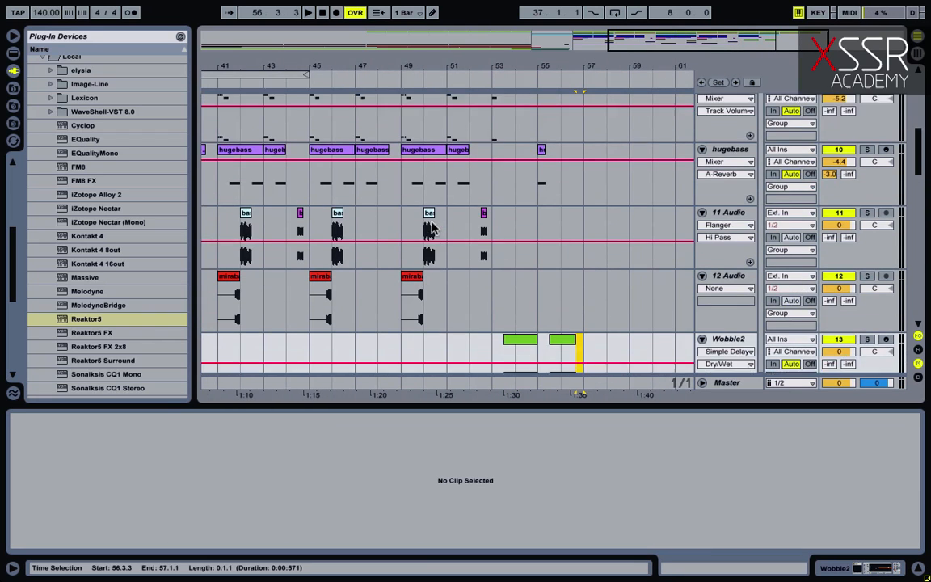
{"action": "scroll", "coordinate": [434, 212], "scroll_direction": "down", "scroll_amount": 5}
{"action": "scroll", "coordinate": [452, 238], "scroll_direction": "down", "scroll_amount": 3}
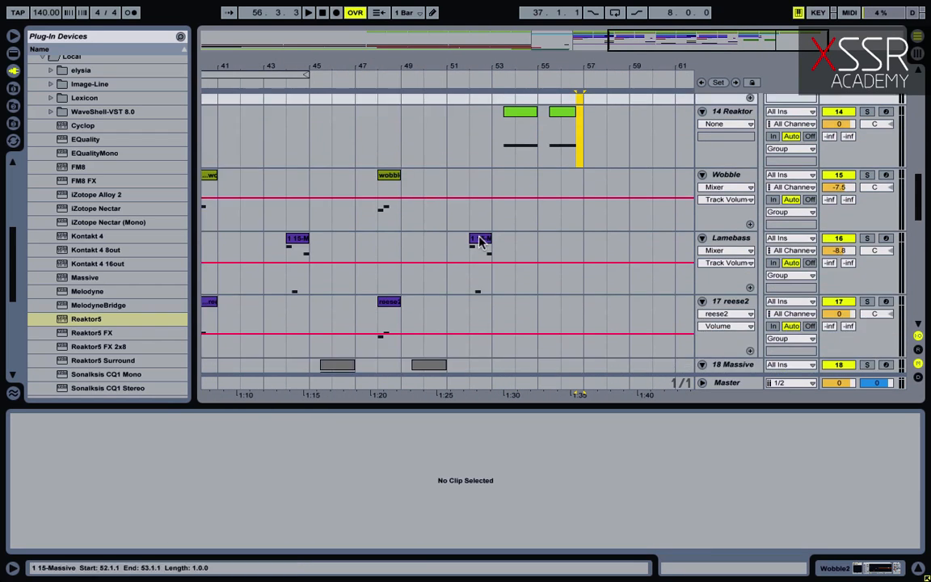
{"action": "scroll", "coordinate": [474, 241], "scroll_direction": "up", "scroll_amount": 7}
{"action": "scroll", "coordinate": [477, 240], "scroll_direction": "up", "scroll_amount": 3}
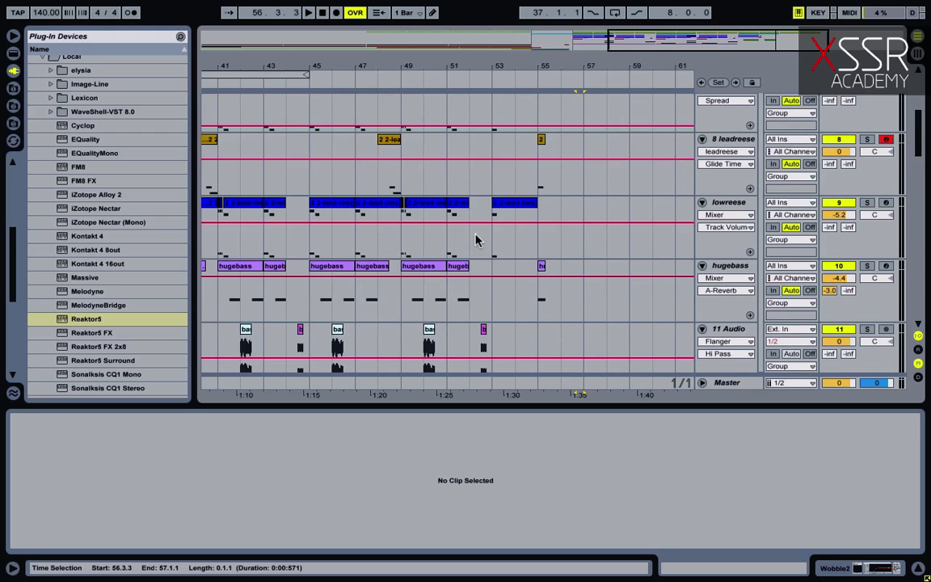
{"action": "left_click_drag", "start_coordinate": [394, 145], "coordinate": [571, 154]}
{"action": "left_click", "coordinate": [537, 179]}
Step: Play the arrangement from 52.1.1 through bar 56 to check the new bass clips
{"action": "left_click", "coordinate": [474, 182]}
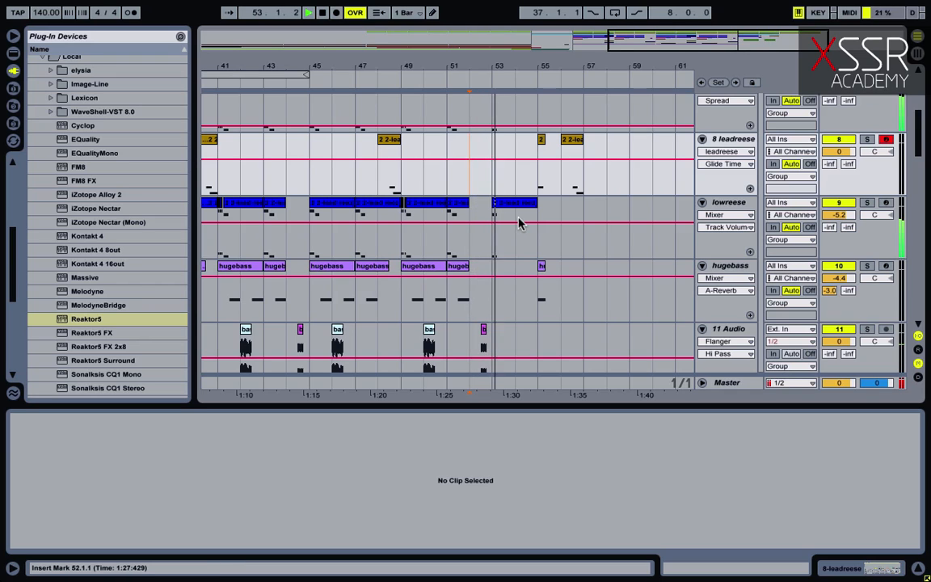
{"action": "scroll", "coordinate": [524, 226], "scroll_direction": "down", "scroll_amount": 3}
{"action": "scroll", "coordinate": [526, 227], "scroll_direction": "up", "scroll_amount": 2}
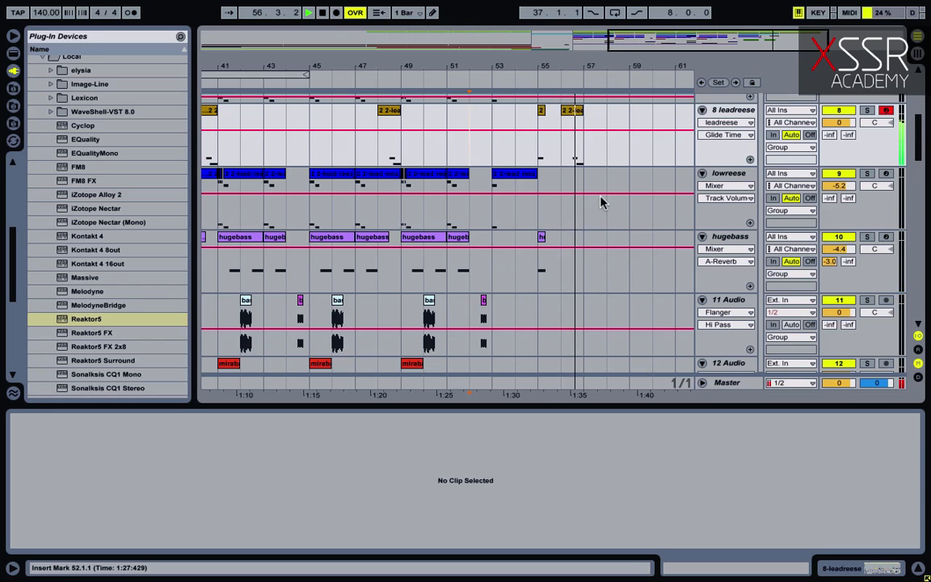
{"action": "scroll", "coordinate": [601, 202], "scroll_direction": "down", "scroll_amount": 2}
{"action": "key", "text": "space"}
Step: Examine the leadreese clip at 56.1.1 against the wobble clips and play bar 56 to check where its notes enter
{"action": "scroll", "coordinate": [603, 201], "scroll_direction": "up", "scroll_amount": 4}
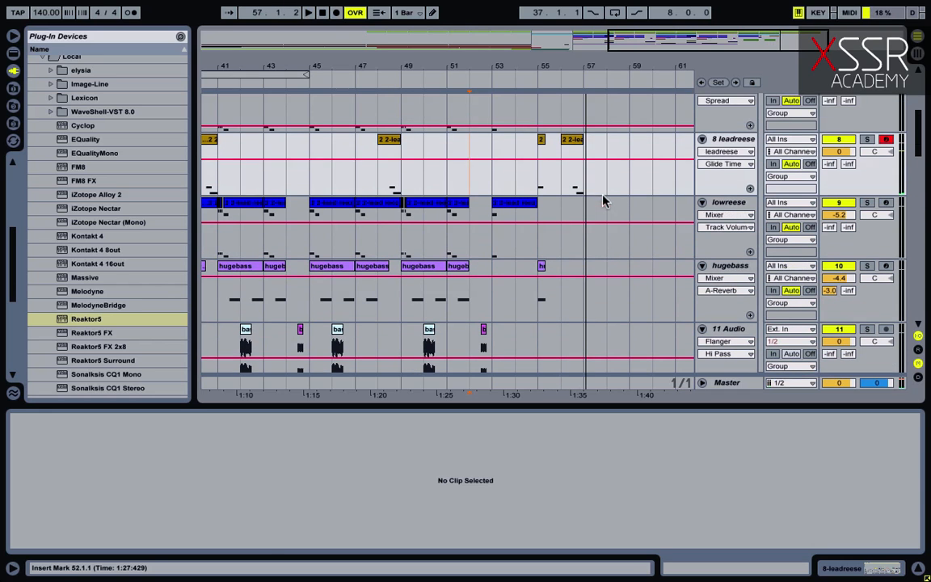
{"action": "left_click", "coordinate": [574, 143]}
{"action": "key", "text": "z"}
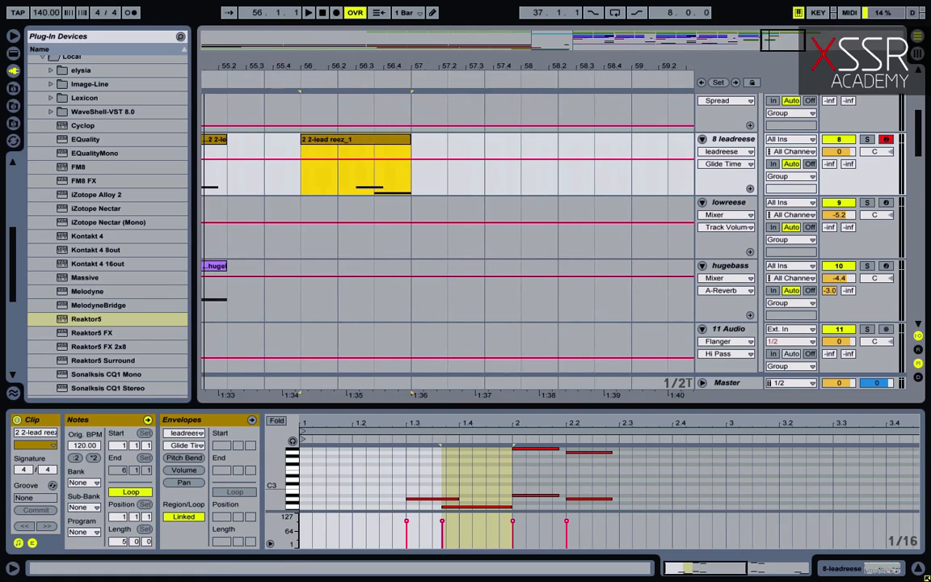
{"action": "scroll", "coordinate": [364, 206], "scroll_direction": "down", "scroll_amount": 4}
{"action": "left_click", "coordinate": [360, 207]}
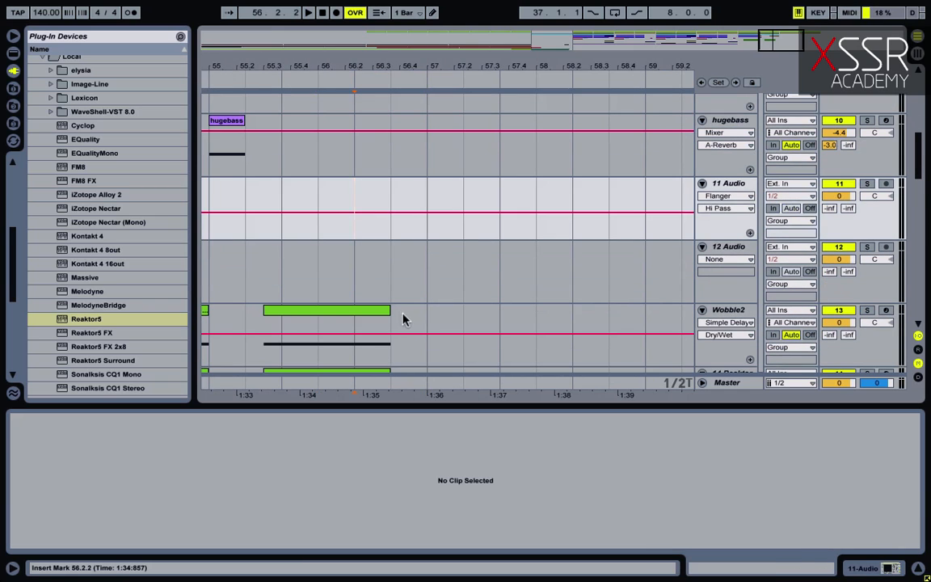
{"action": "scroll", "coordinate": [374, 220], "scroll_direction": "down", "scroll_amount": 1}
{"action": "scroll", "coordinate": [379, 218], "scroll_direction": "up", "scroll_amount": 3}
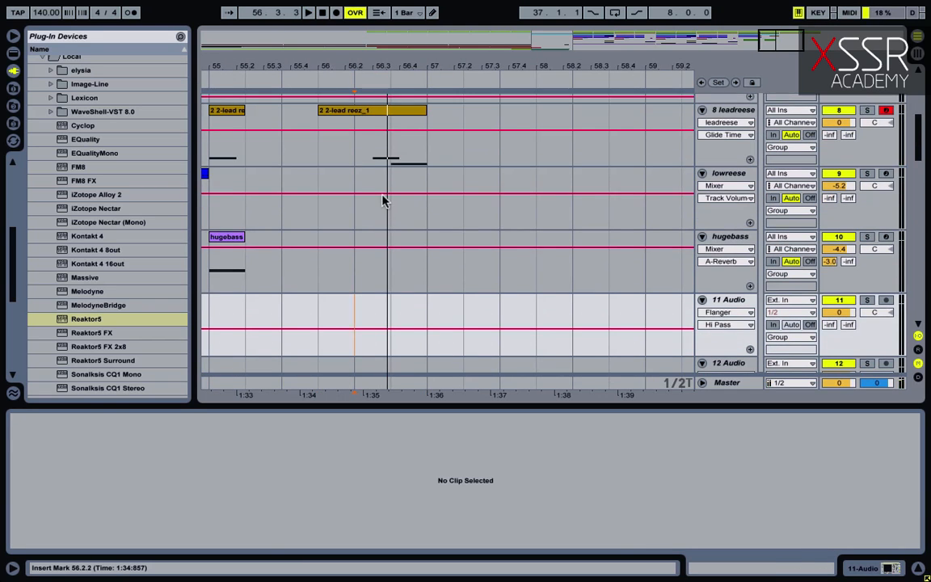
{"action": "left_click", "coordinate": [364, 111]}
{"action": "key", "text": "space"}
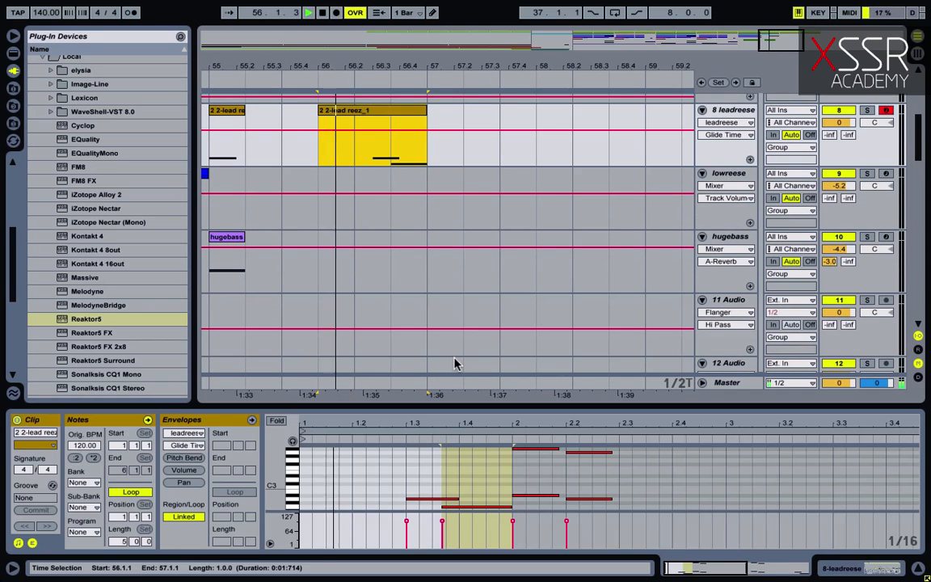
{"action": "key", "text": "space"}
Step: Shorten the second Wobble2 and 14 Reaktor clips to end at 56.3.1
{"action": "scroll", "coordinate": [450, 352], "scroll_direction": "down", "scroll_amount": 4}
{"action": "left_click_drag", "start_coordinate": [395, 324], "coordinate": [358, 283]}
{"action": "left_click_drag", "start_coordinate": [485, 67], "coordinate": [578, 168]}
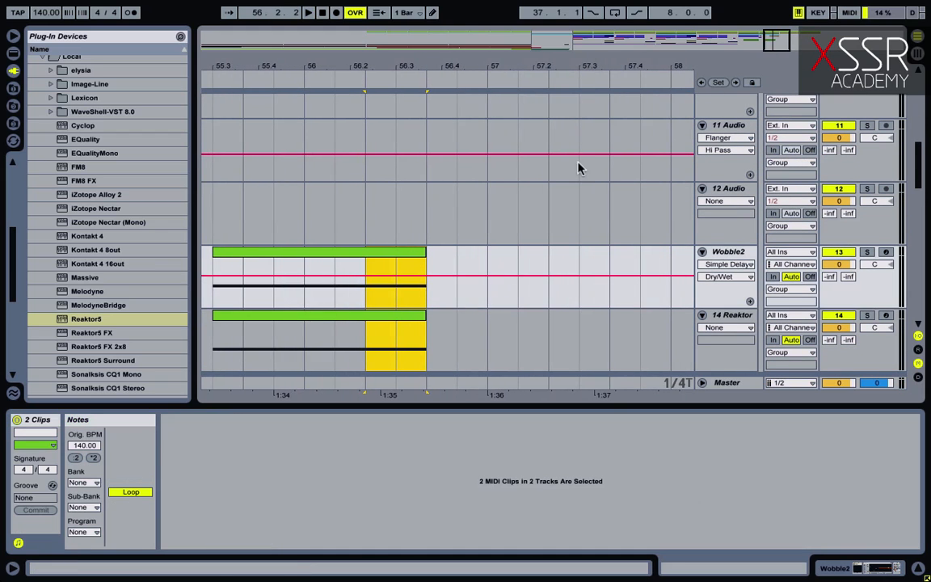
{"action": "left_click_drag", "start_coordinate": [426, 254], "coordinate": [396, 253]}
Step: Play the arrangement from 55.3.1 to check the transition from the wobble clips to the leadreese notes
{"action": "left_click", "coordinate": [320, 231]}
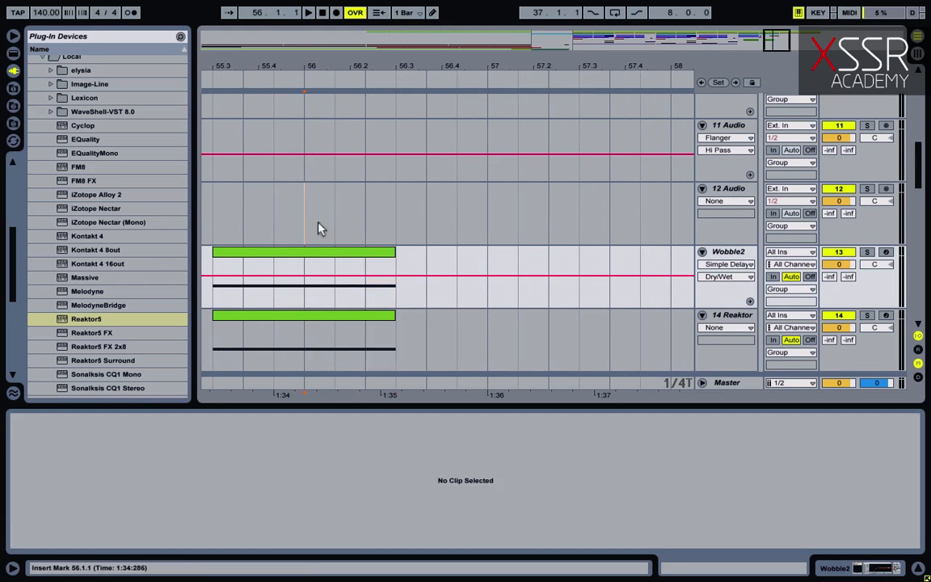
{"action": "key", "text": "space"}
{"action": "left_click", "coordinate": [209, 235]}
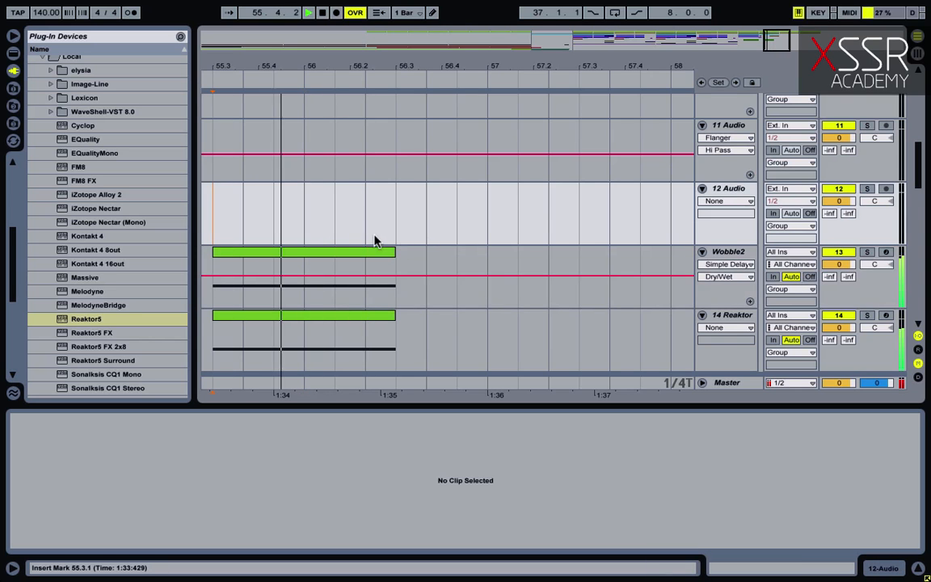
{"action": "scroll", "coordinate": [400, 235], "scroll_direction": "up", "scroll_amount": 3}
{"action": "scroll", "coordinate": [421, 232], "scroll_direction": "up", "scroll_amount": 2}
{"action": "scroll", "coordinate": [432, 231], "scroll_direction": "down", "scroll_amount": 3}
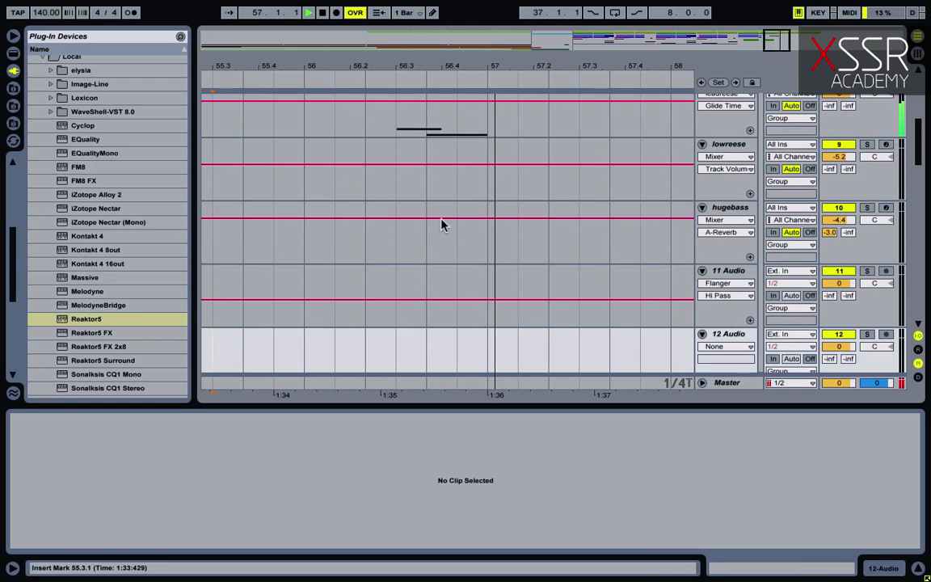
Step: Duplicate the Crash and Bass group section from 53.1.1 to 57.1.1 to bar 57, and delete the crash copy
{"action": "left_click_drag", "start_coordinate": [772, 42], "coordinate": [774, 44]}
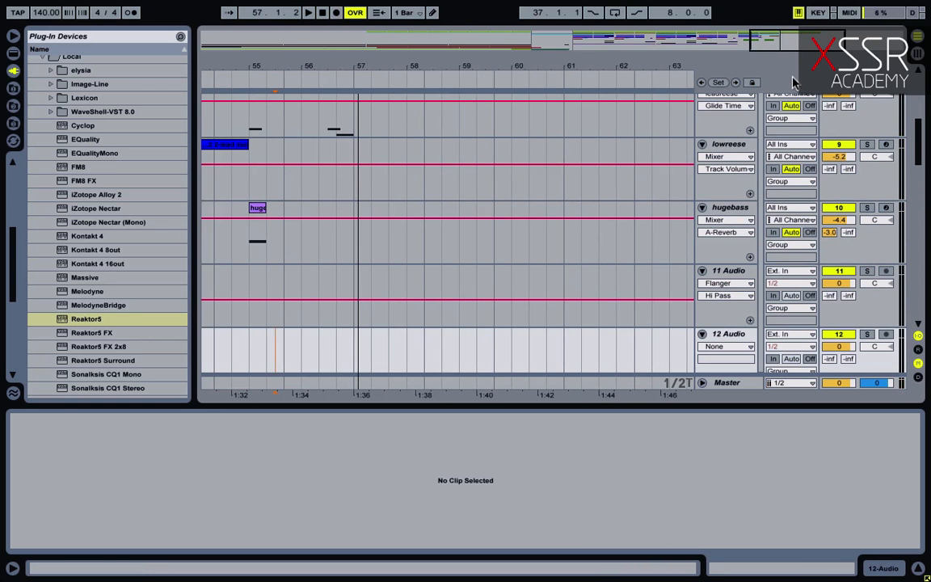
{"action": "left_click_drag", "start_coordinate": [771, 42], "coordinate": [736, 34]}
{"action": "scroll", "coordinate": [549, 275], "scroll_direction": "up", "scroll_amount": 6}
{"action": "scroll", "coordinate": [550, 275], "scroll_direction": "up", "scroll_amount": 2}
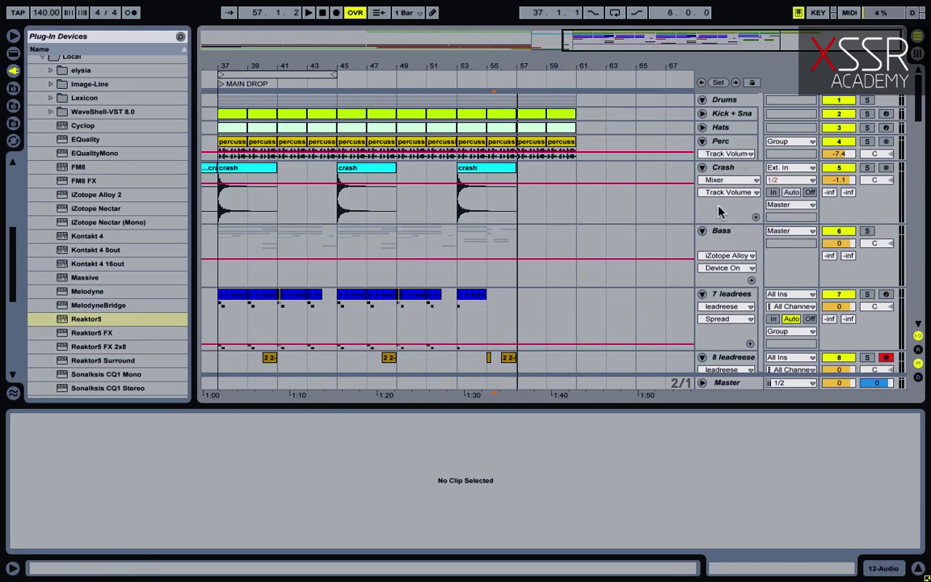
{"action": "left_click", "coordinate": [703, 230], "text": "alt"}
{"action": "left_click_drag", "start_coordinate": [455, 112], "coordinate": [516, 206]}
{"action": "key", "text": "ctrl+d"}
{"action": "left_click", "coordinate": [525, 118]}
{"action": "key", "text": "Delete"}
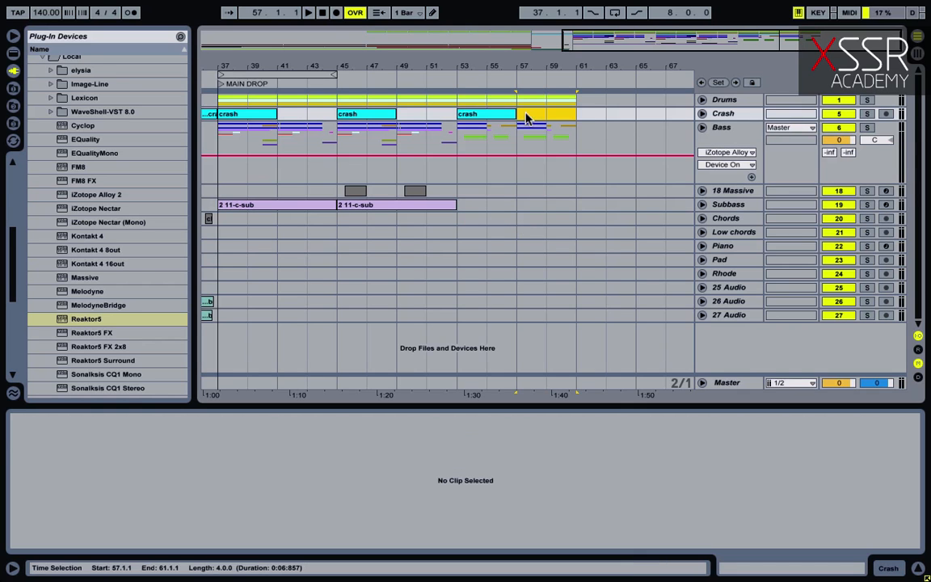
Step: Unfold the tracks, play the extended drop from 53.1.1, and examine the bass and Subbass tracks
{"action": "left_click", "coordinate": [703, 127]}
{"action": "left_click", "coordinate": [461, 192]}
{"action": "key", "text": "space"}
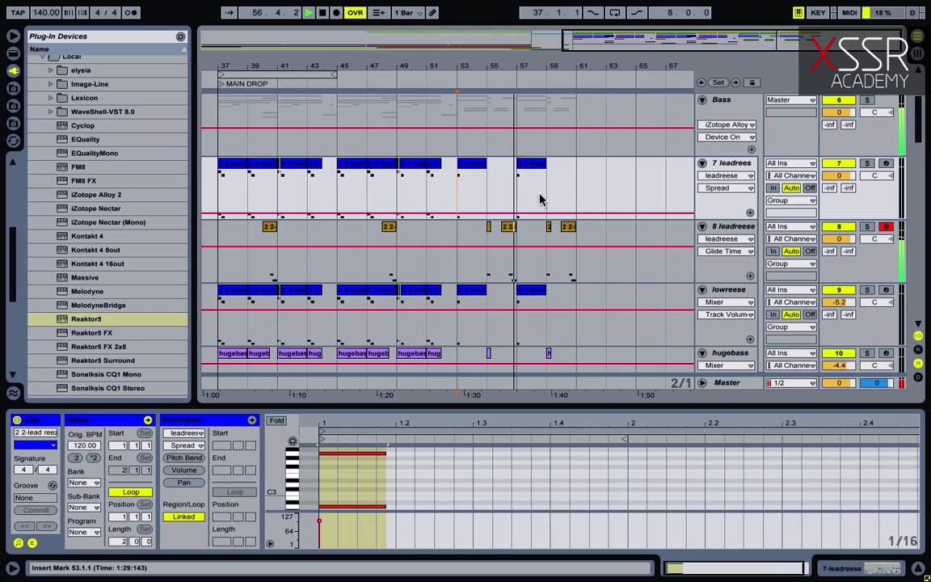
{"action": "scroll", "coordinate": [540, 200], "scroll_direction": "down", "scroll_amount": 10}
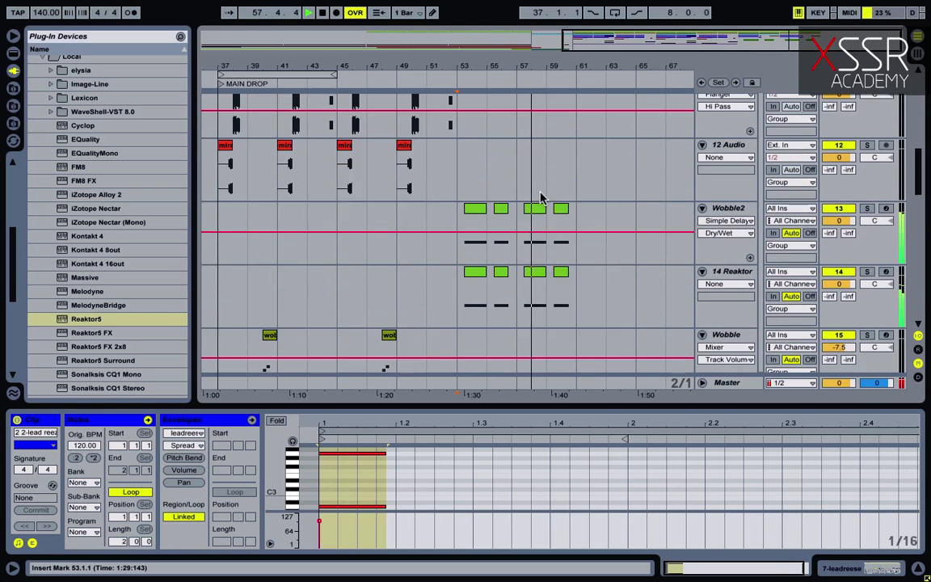
{"action": "scroll", "coordinate": [540, 200], "scroll_direction": "down", "scroll_amount": 5}
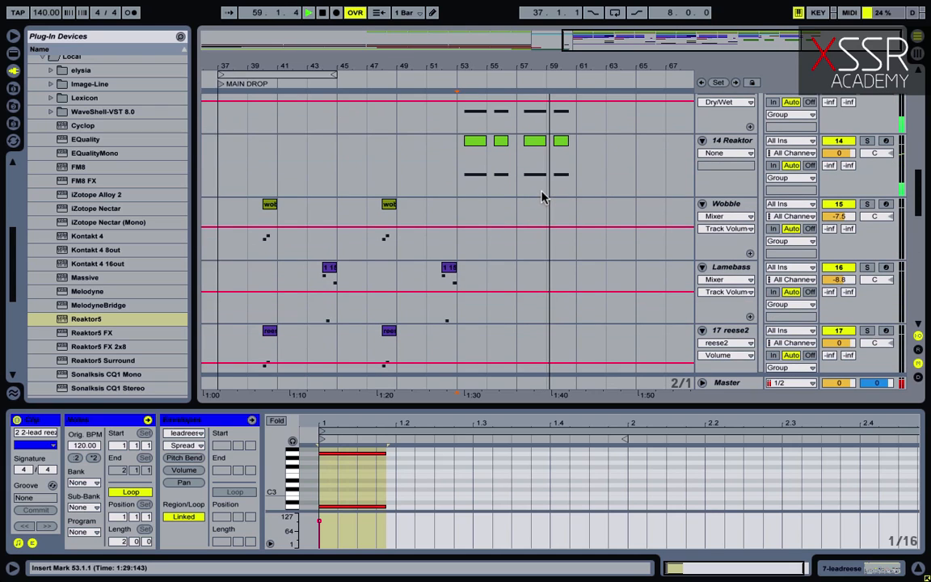
{"action": "scroll", "coordinate": [542, 199], "scroll_direction": "down", "scroll_amount": 3}
{"action": "scroll", "coordinate": [542, 198], "scroll_direction": "down", "scroll_amount": 14}
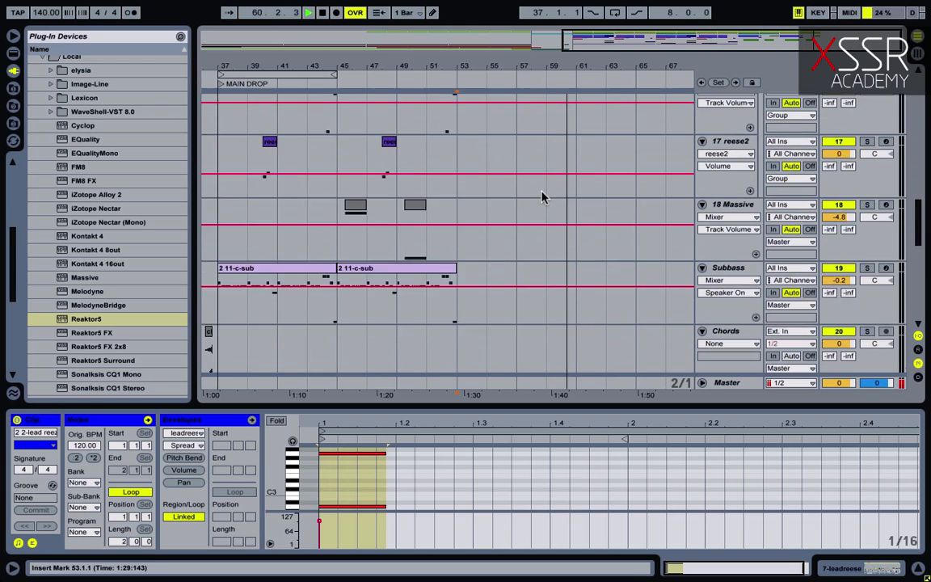